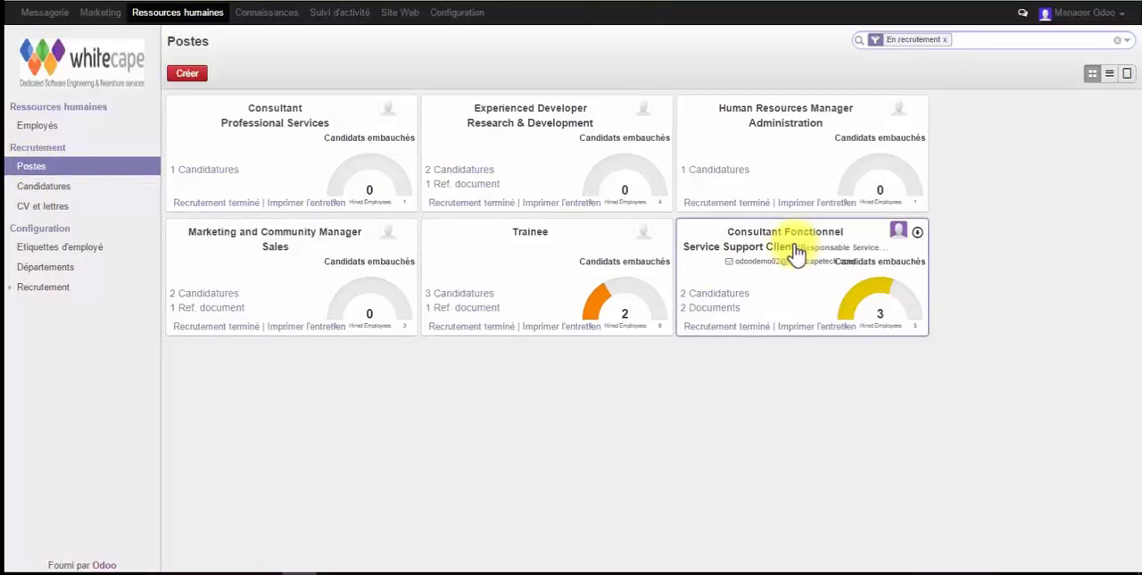
Edit the Consultant Fonctionnel position and open the Information générale page of its interview form
left_click(918, 233)
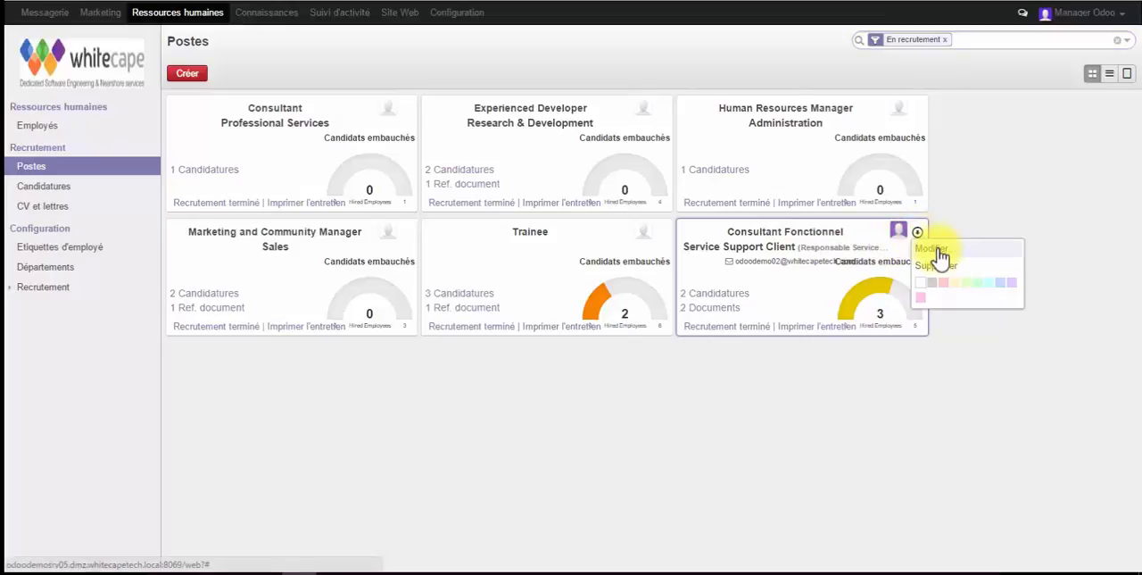
left_click(937, 252)
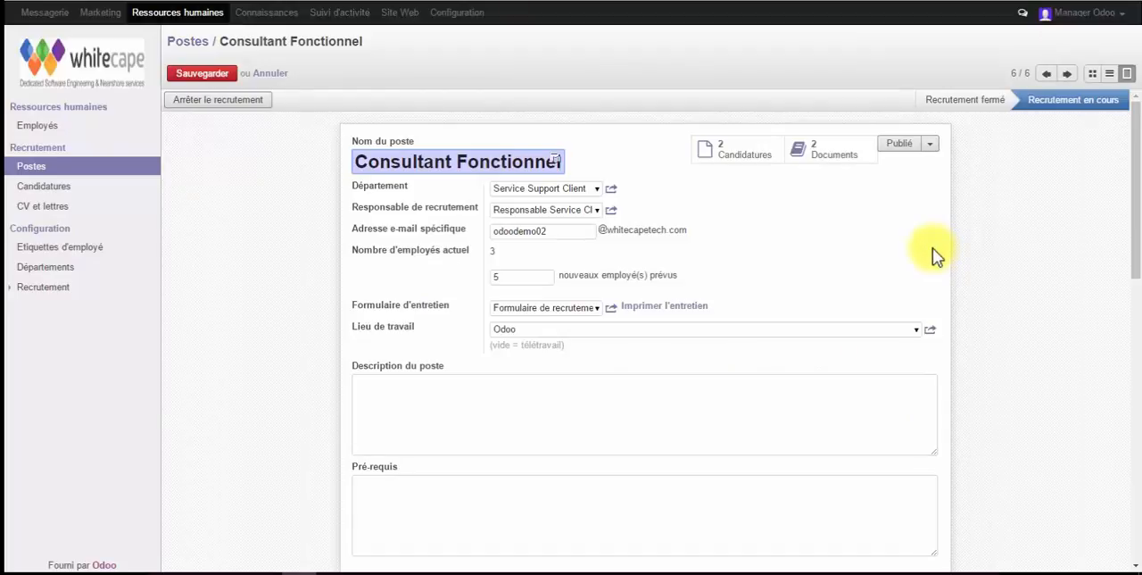
left_click(611, 307)
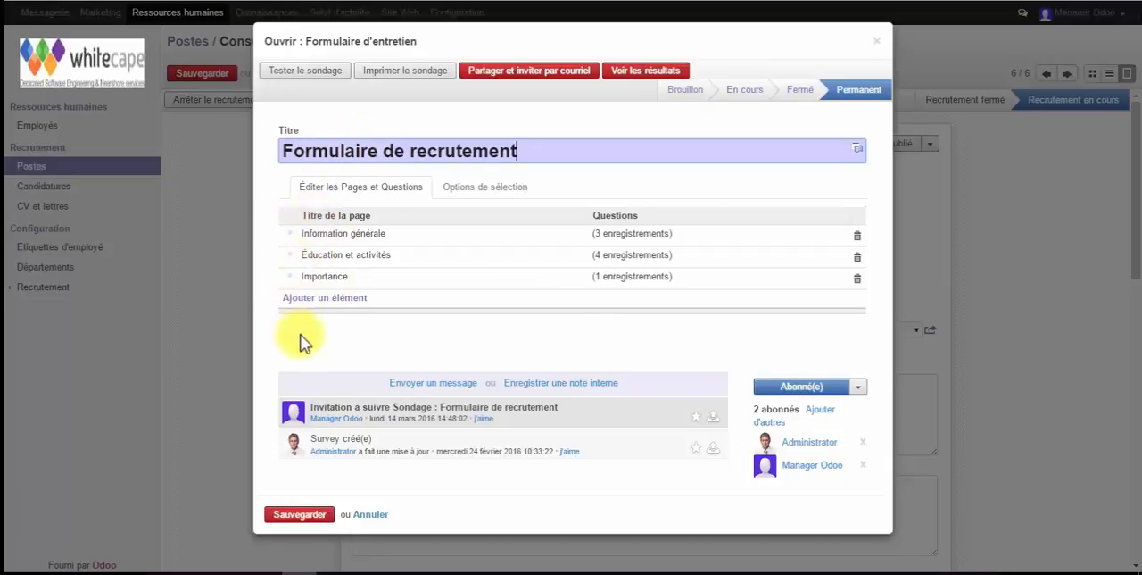
left_click(357, 233)
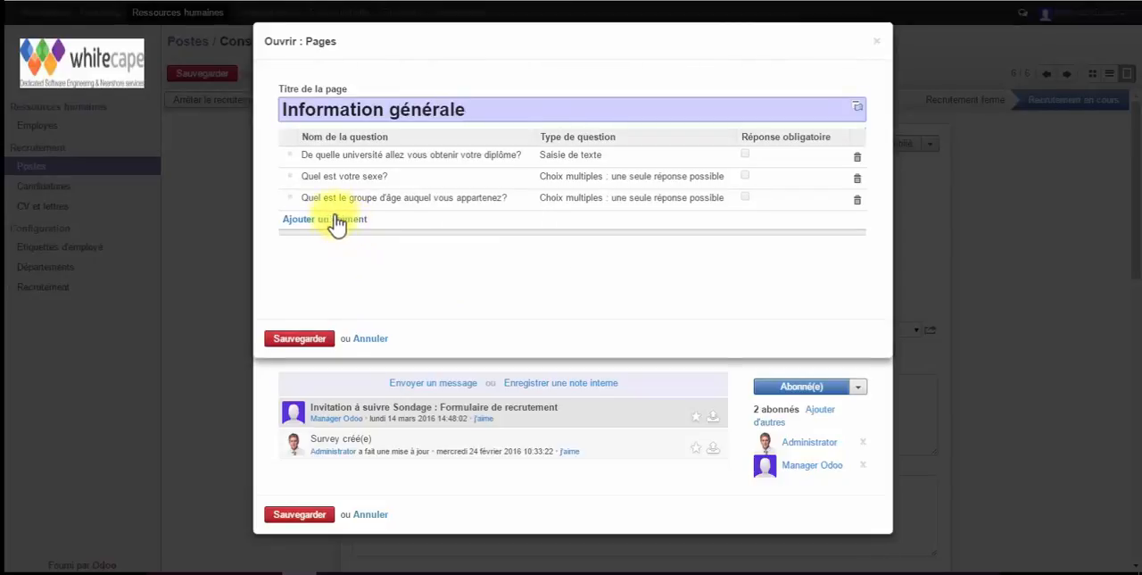
Add a mandatory question "Nom" of type Saisie de texte to the Information générale page and save the page
left_click(319, 219)
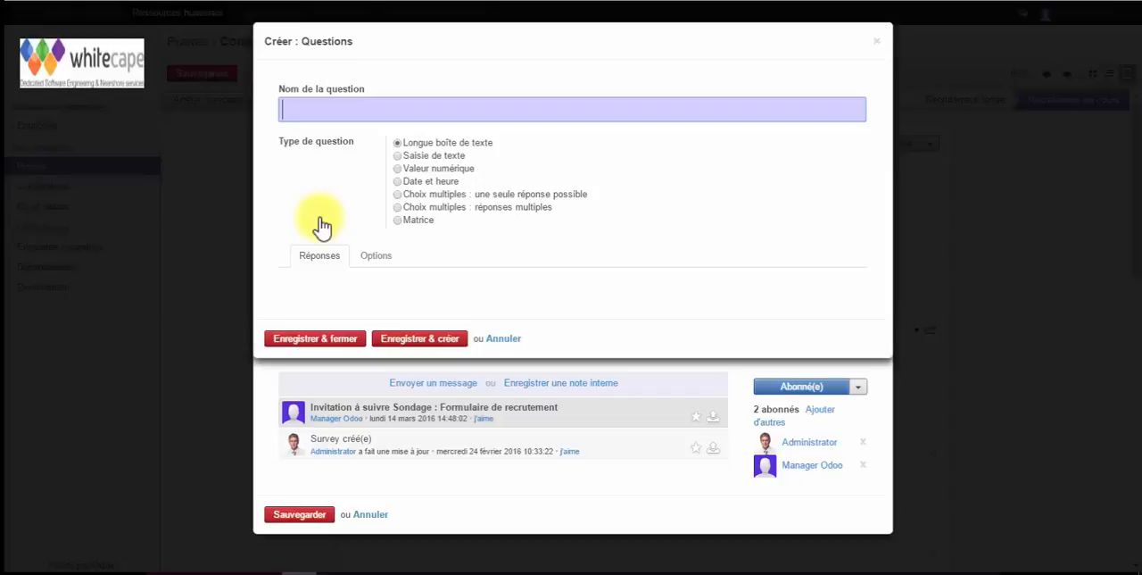
type("Nom")
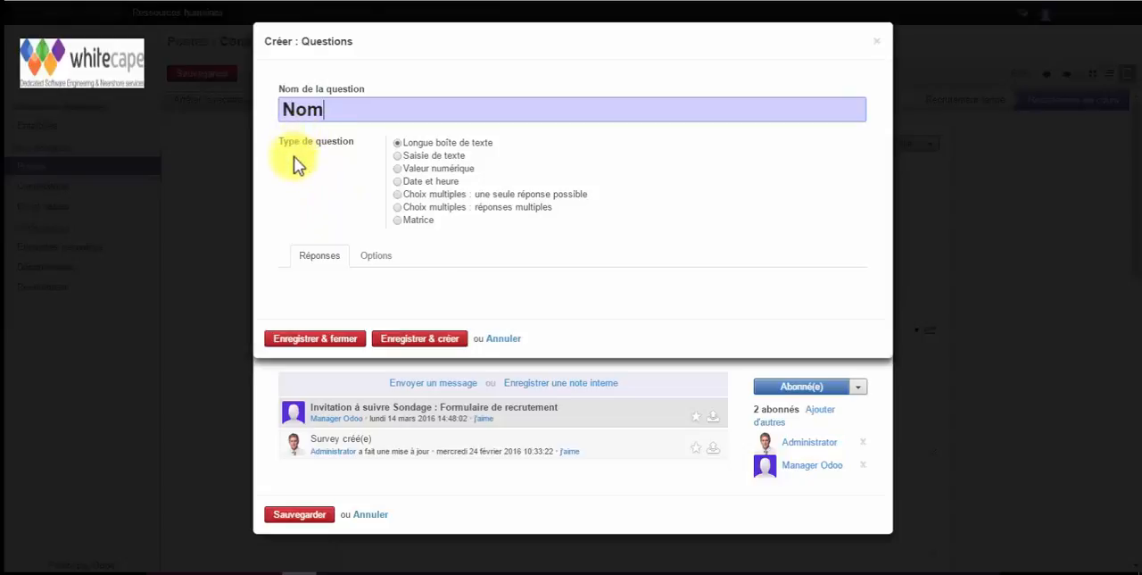
left_click(398, 157)
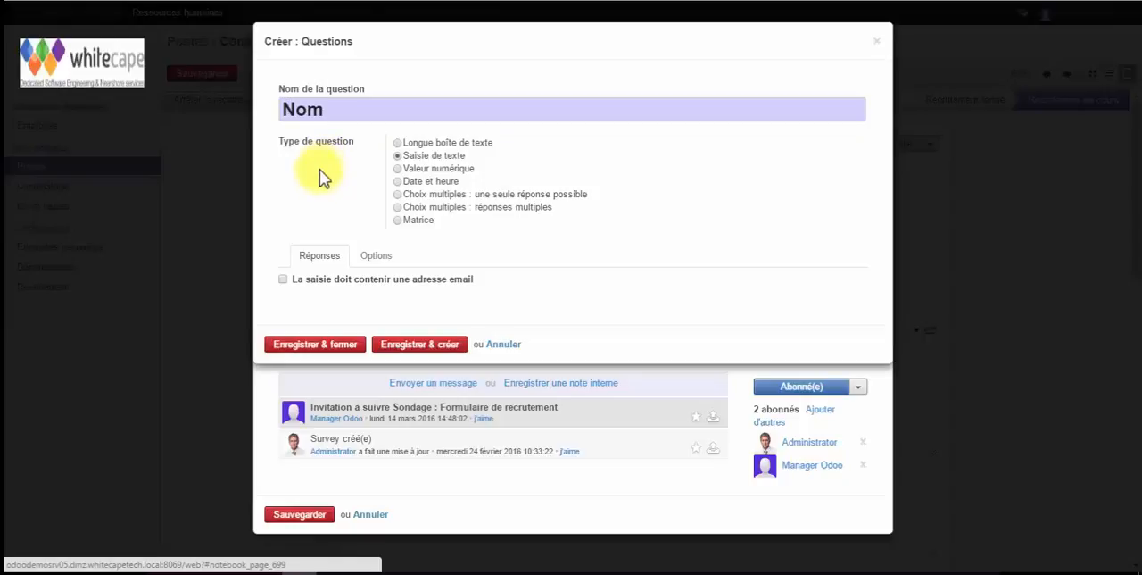
left_click(376, 257)
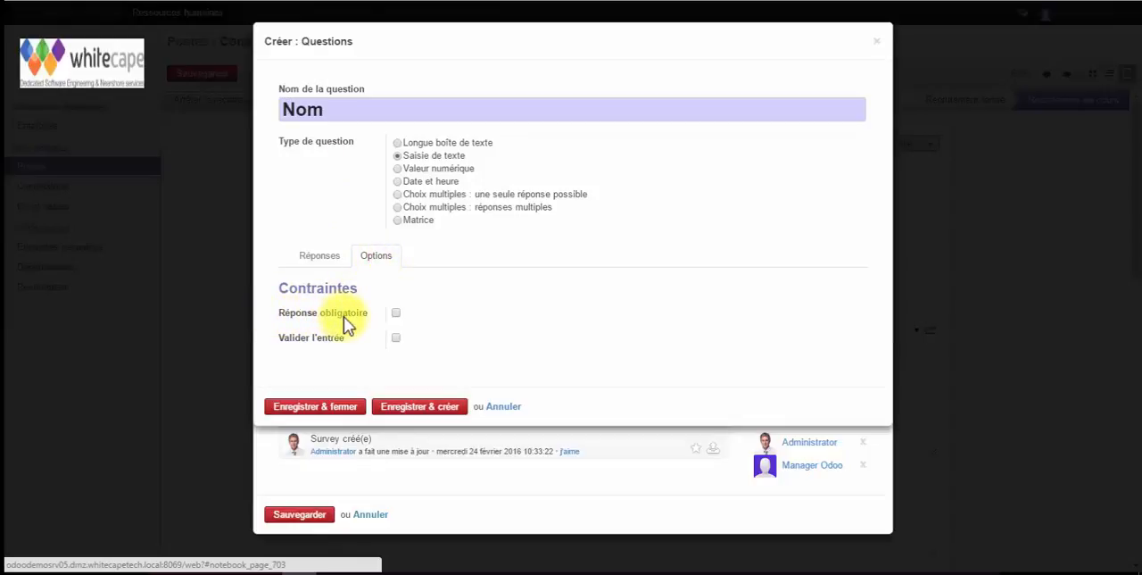
left_click(395, 312)
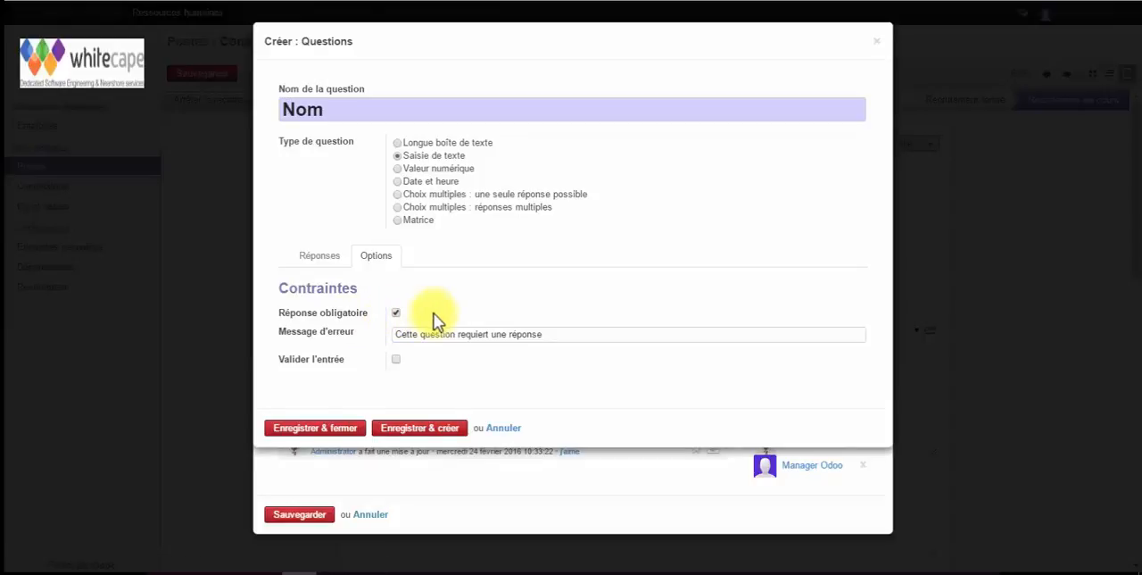
left_click(308, 427)
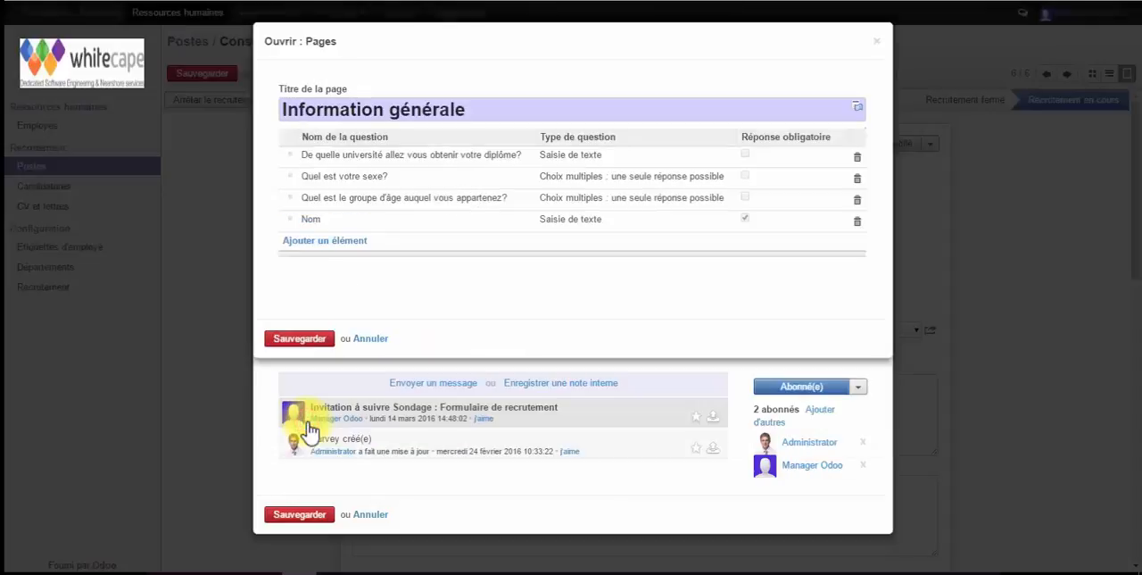
left_click(297, 339)
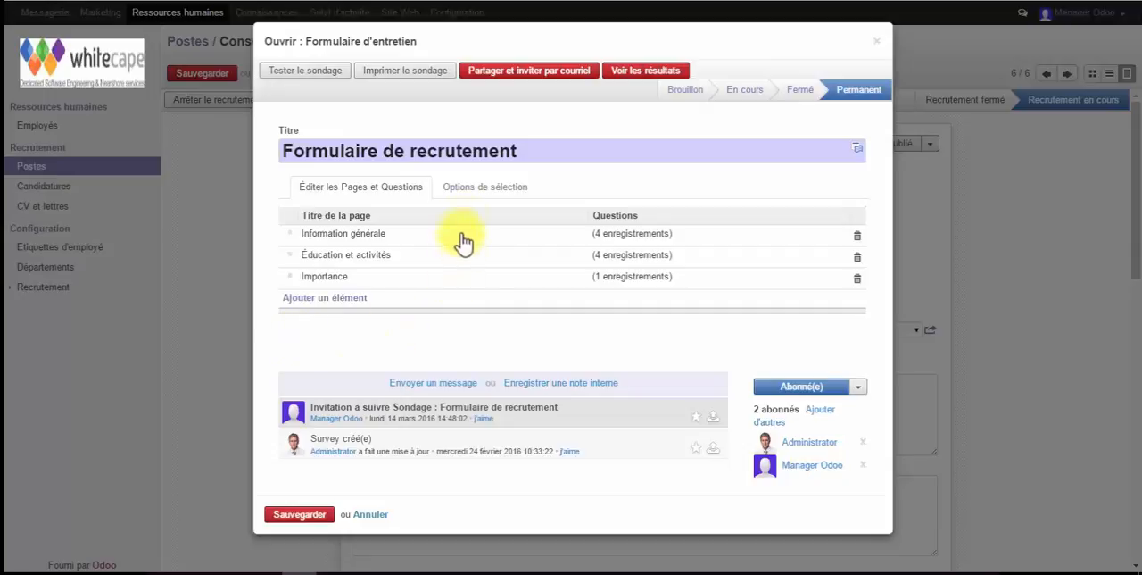
Require authentication for the Formulaire de recrutement survey and save the form
left_click(476, 196)
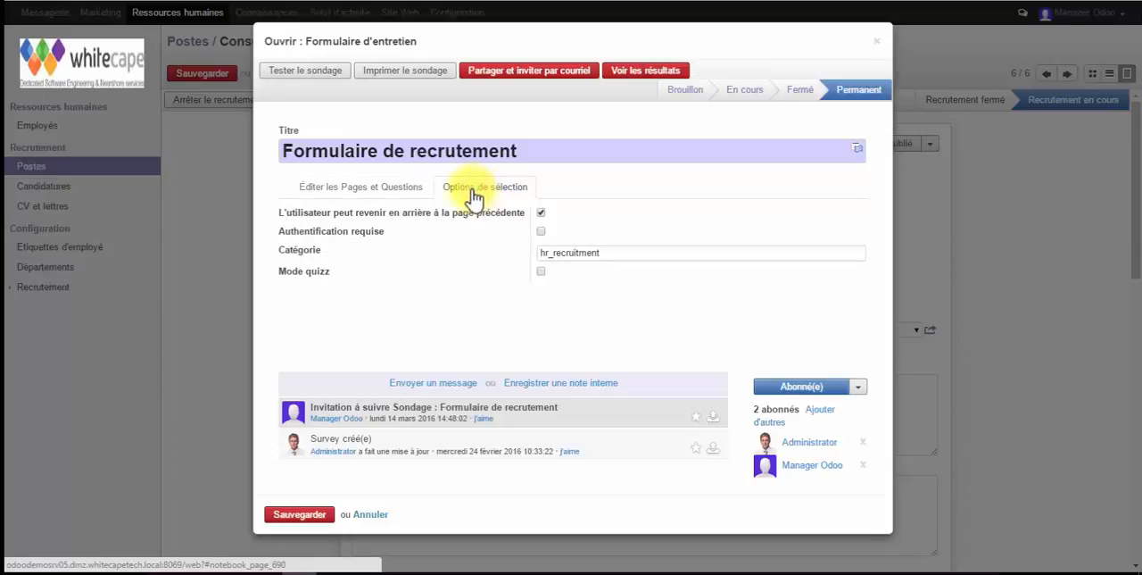
left_click(540, 232)
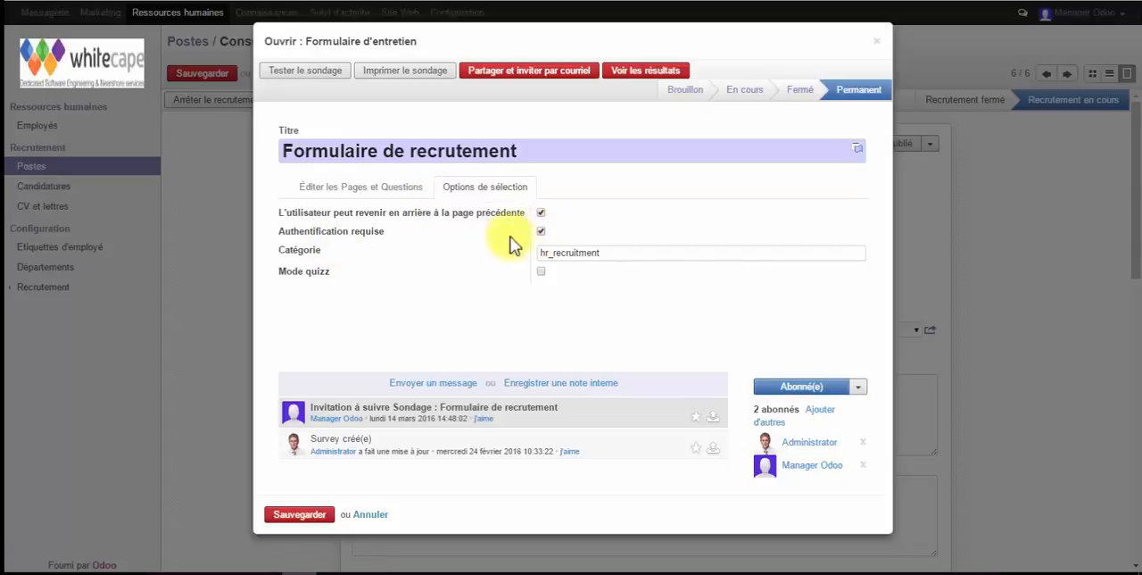
left_click(300, 516)
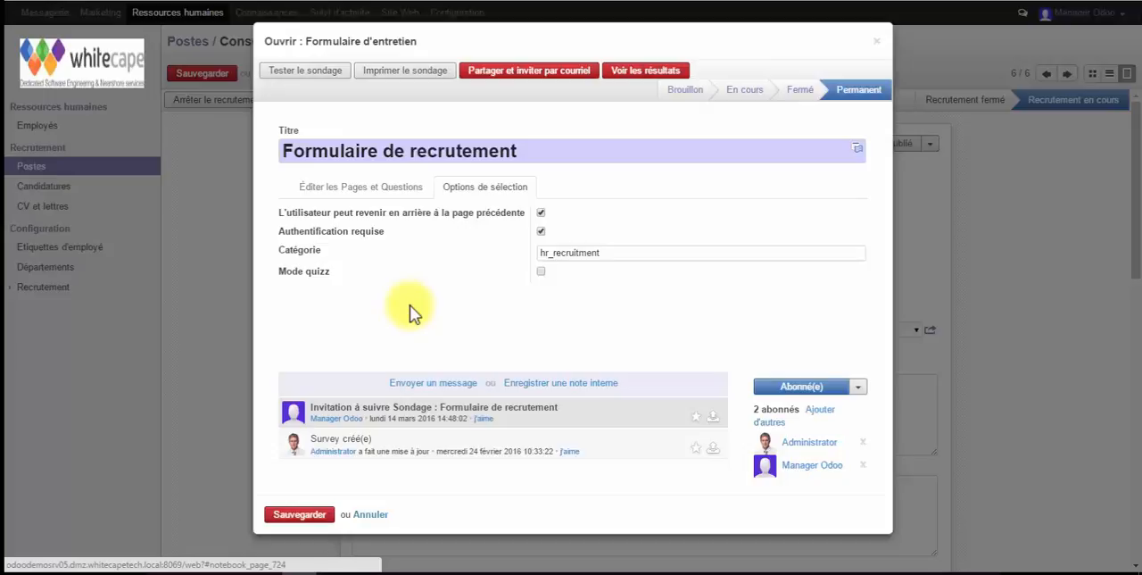
Copy the public sharing link of the Formulaire de recrutement survey and close the form
left_click(526, 79)
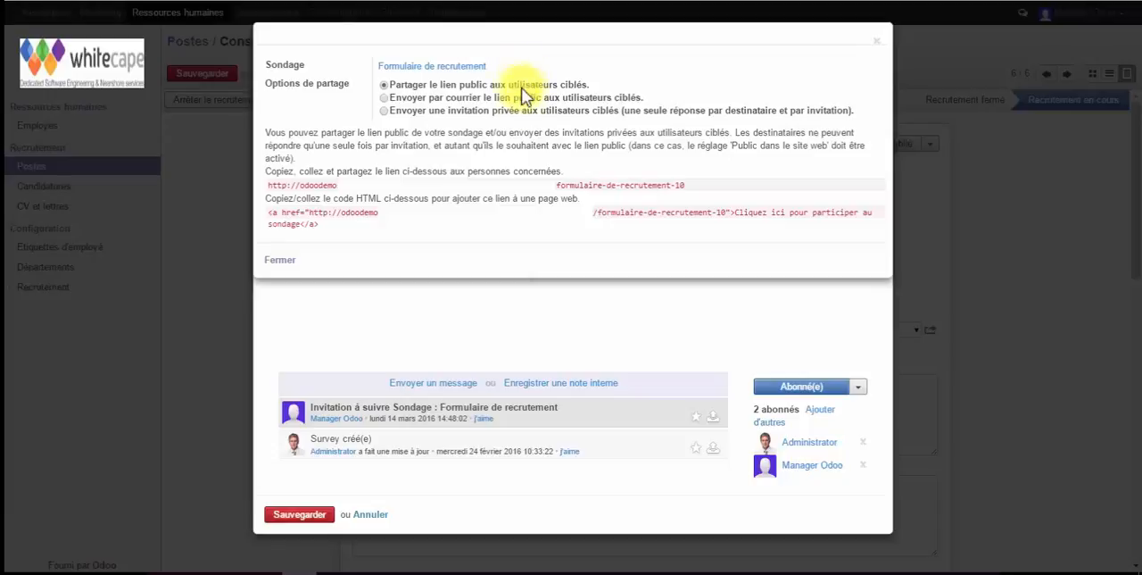
left_click_drag(692, 185, 268, 185)
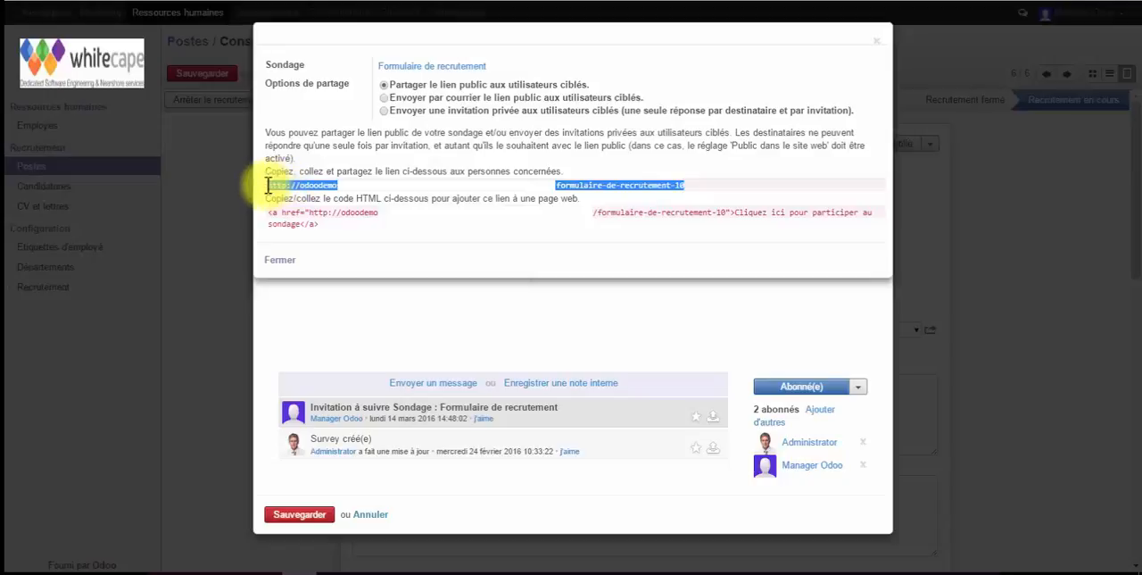
right_click(304, 184)
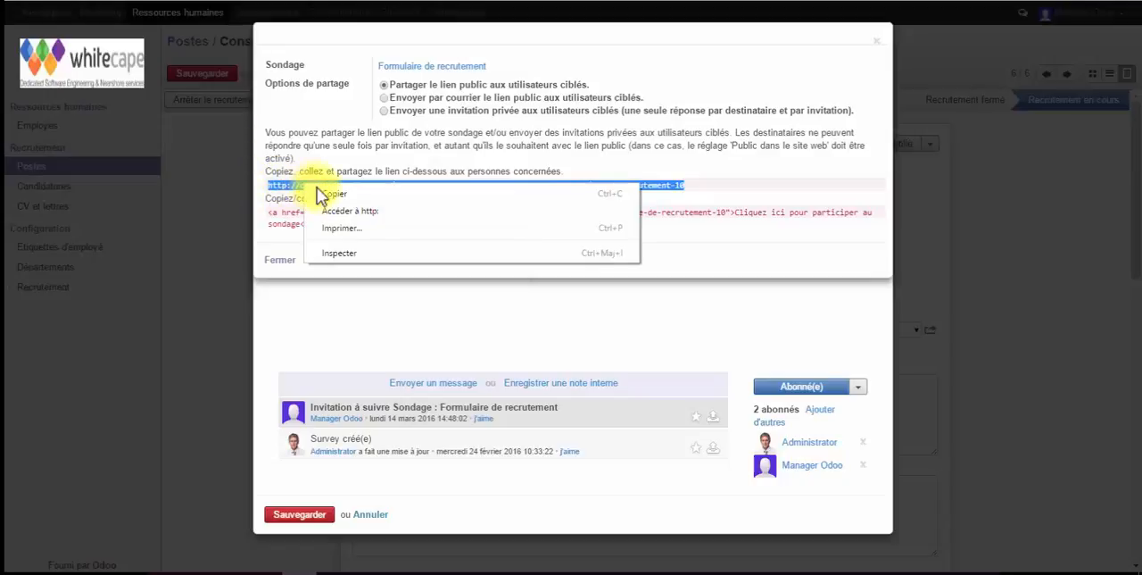
left_click(339, 194)
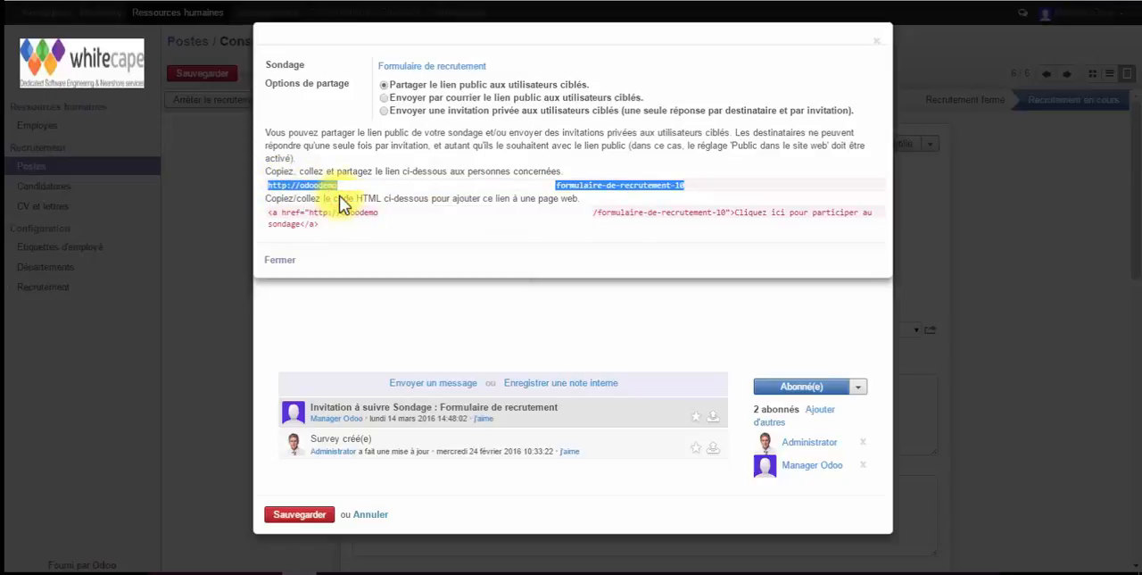
left_click(282, 260)
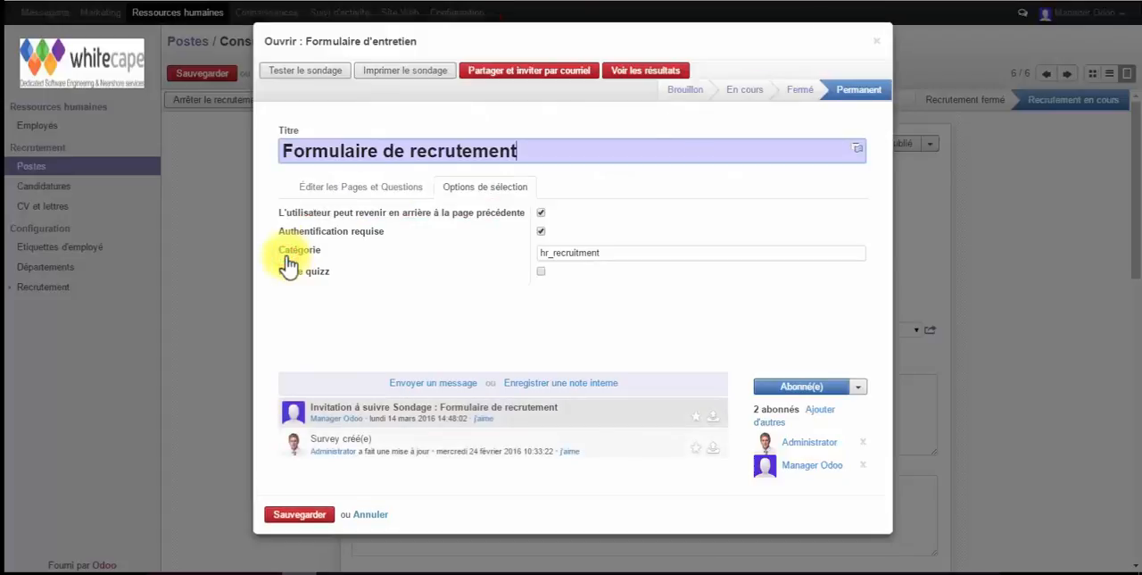
left_click(876, 44)
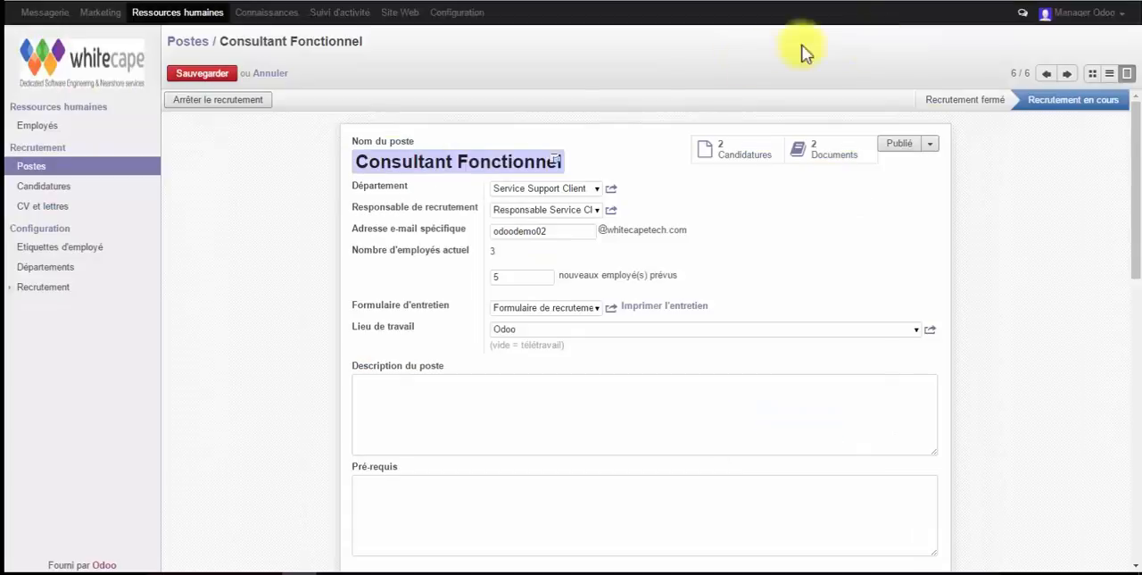
Go to the Candidatures board, leaving the position unsaved, and open the email template used by the Premier entretien stage
left_click(54, 189)
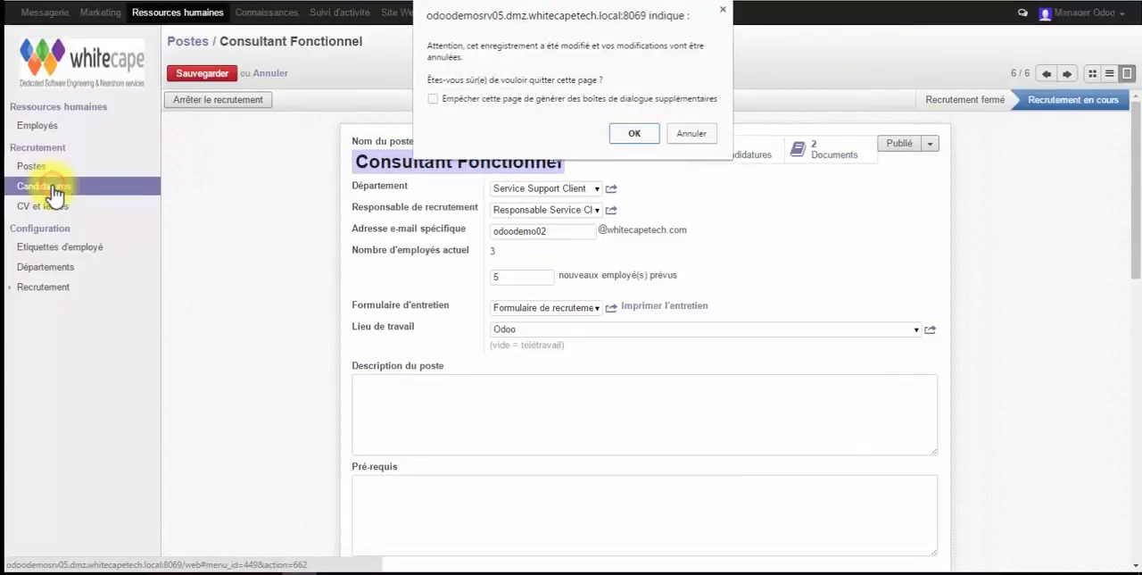
left_click(646, 140)
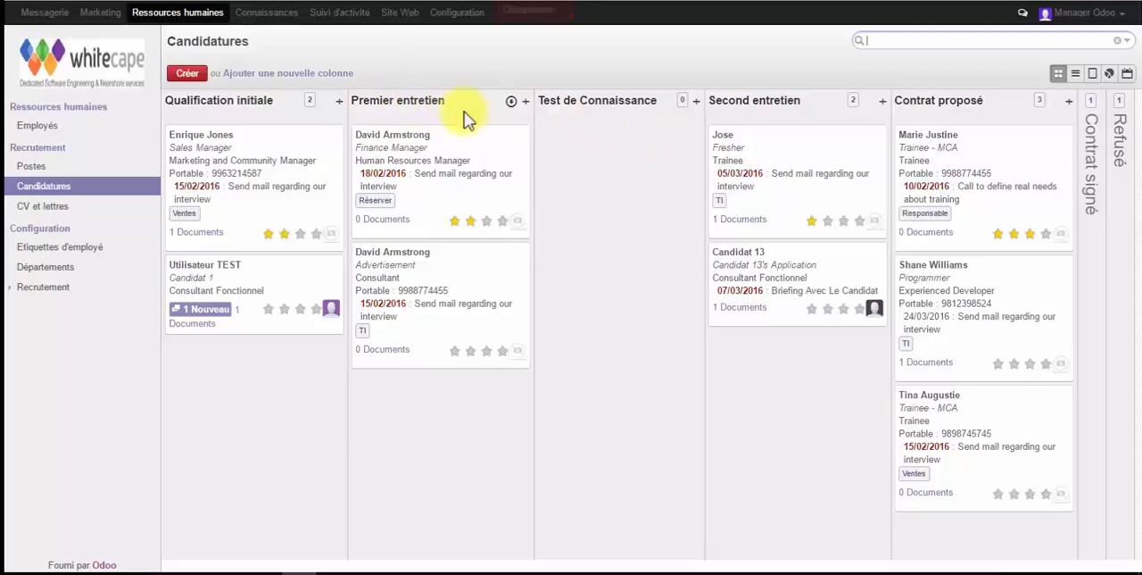
left_click(512, 102)
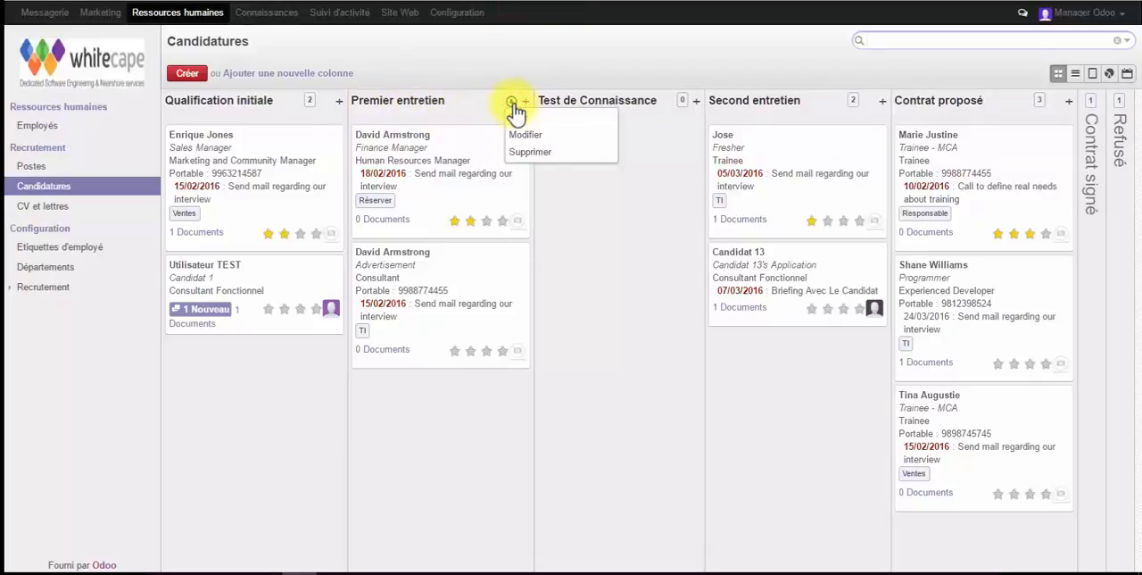
left_click(525, 134)
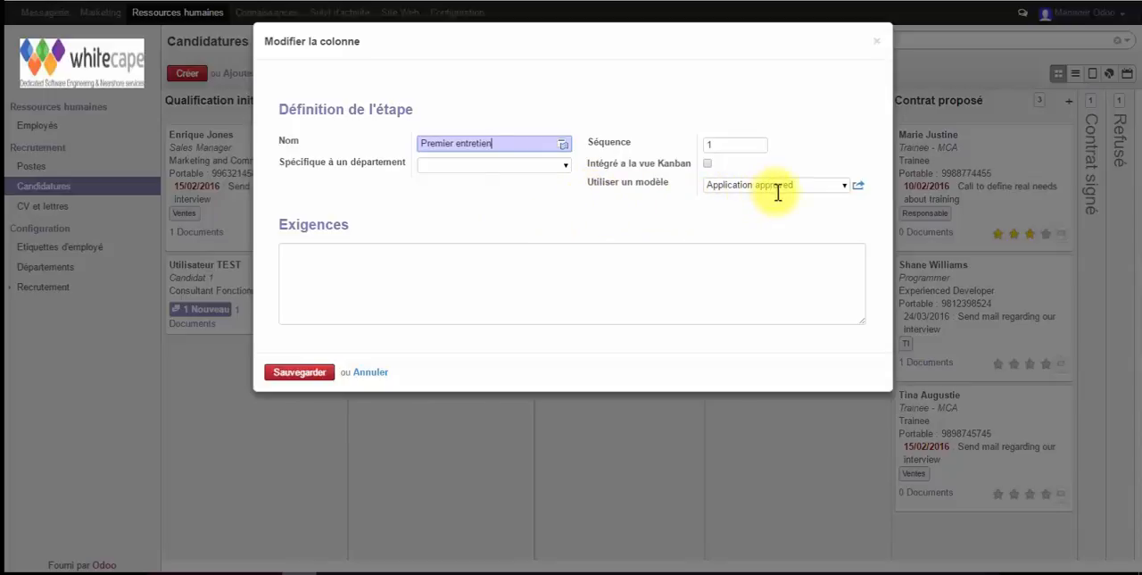
left_click(858, 189)
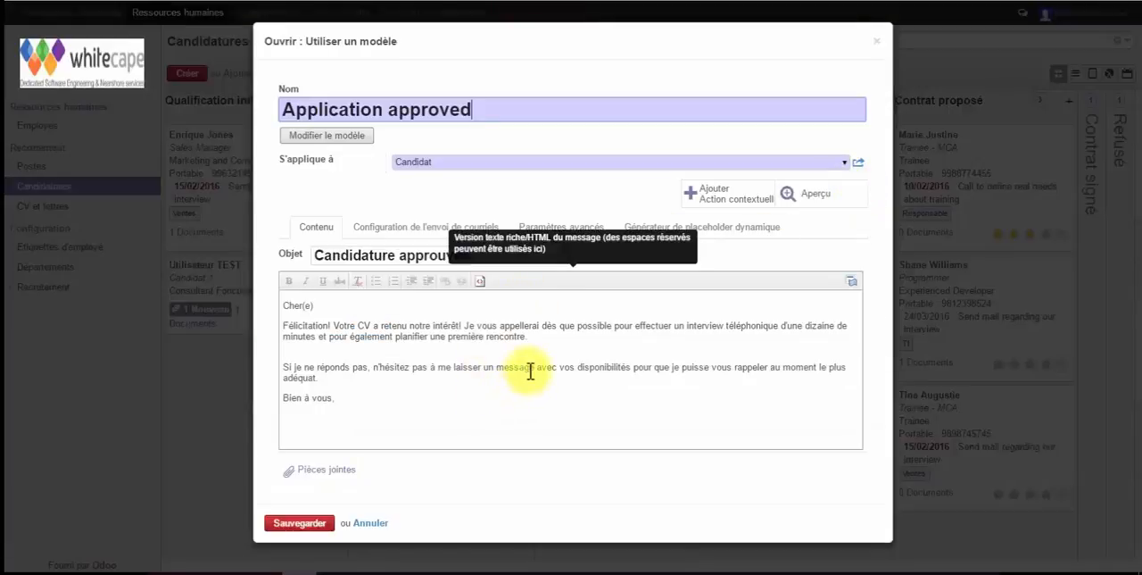
Insert the line "Merci de compléter le formulaire suiant : cliquez ici" after the first paragraph of the template's message
left_click(418, 354)
type("Merci ")
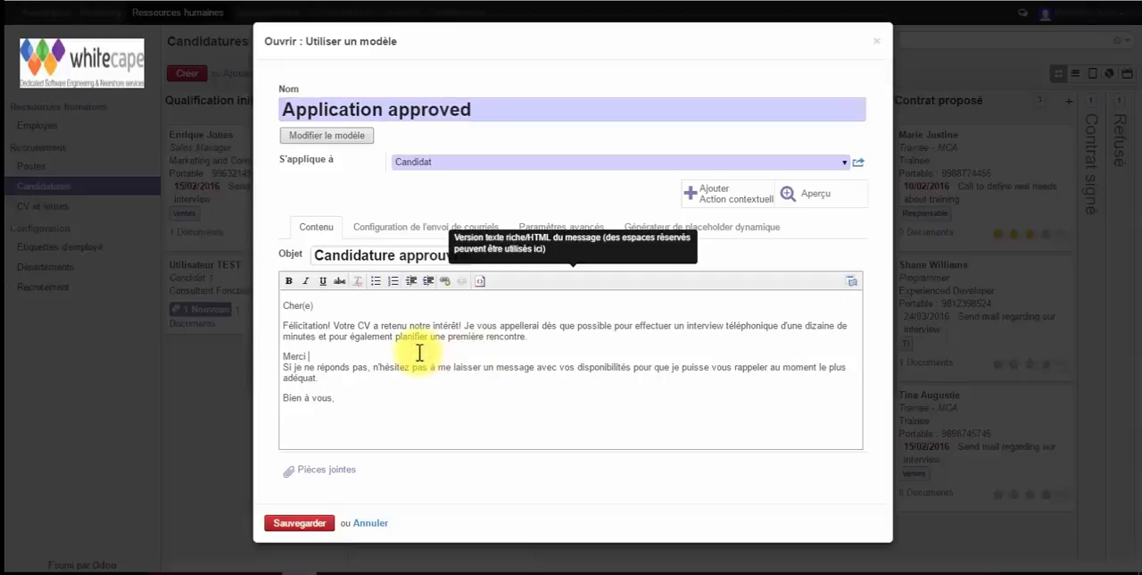
type("de compléter le formulaire suivnt :")
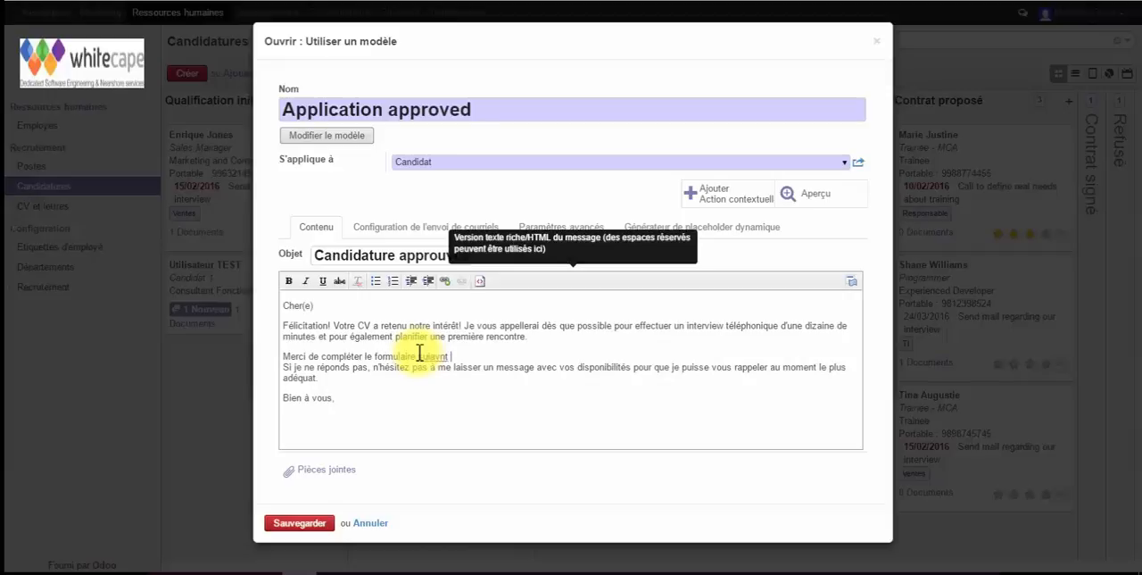
type("  cliquez ici")
left_click(437, 355)
type("a")
left_click(441, 357)
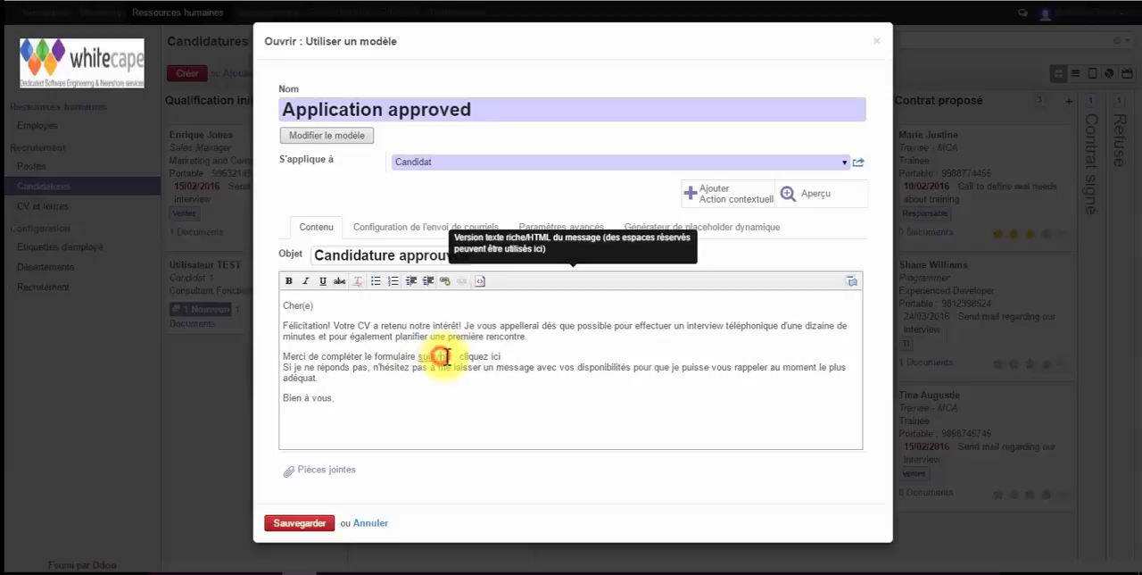
key("BackSpace")
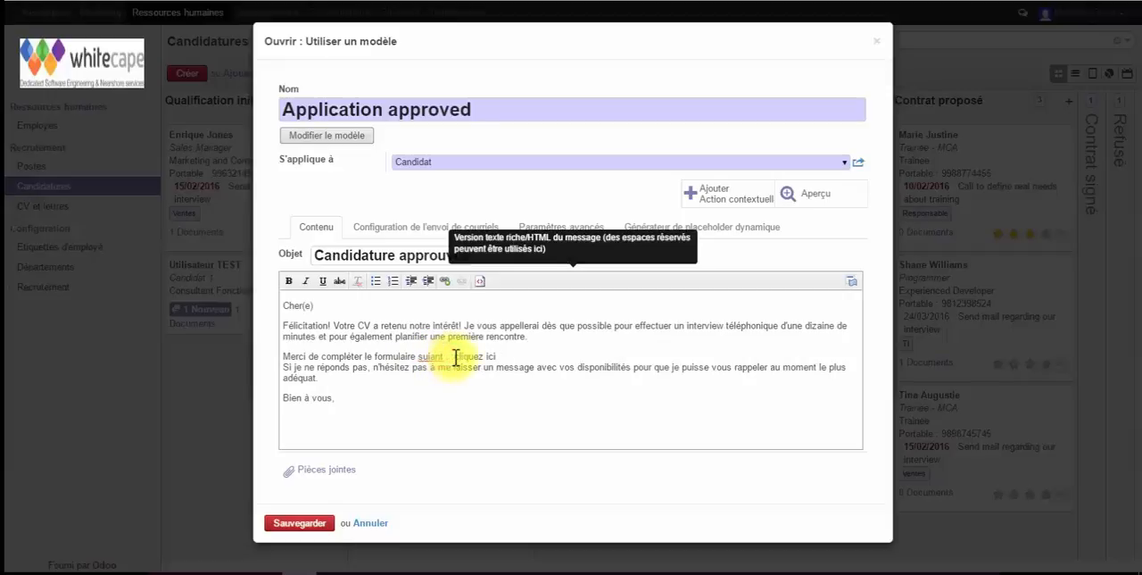
Link the words "cliquez ici" in the template's message to the copied sharing URL of the recruitment form
left_click(508, 356)
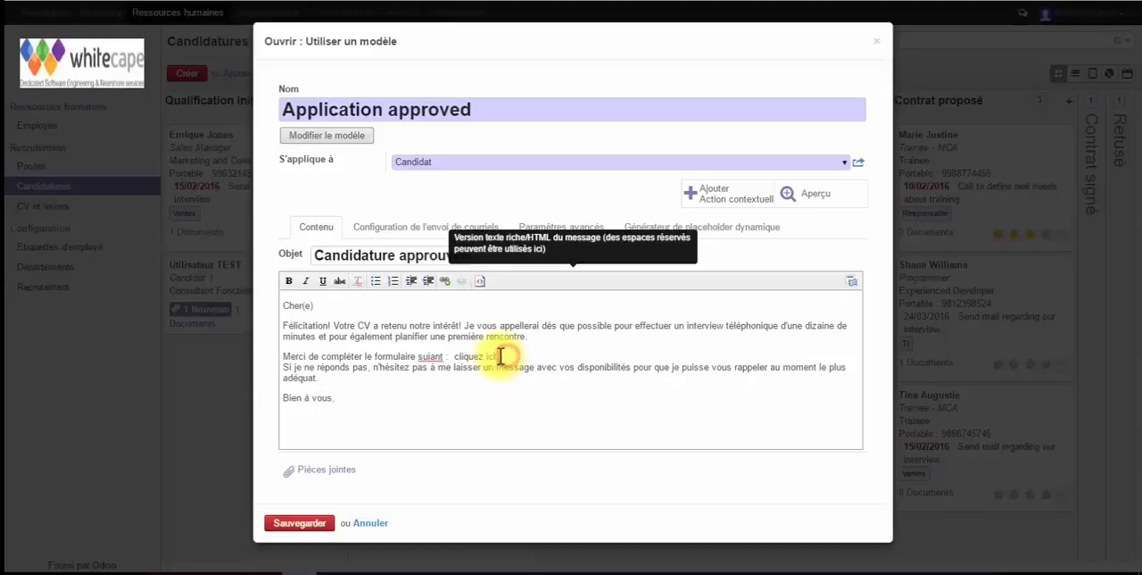
left_click_drag(507, 356, 456, 356)
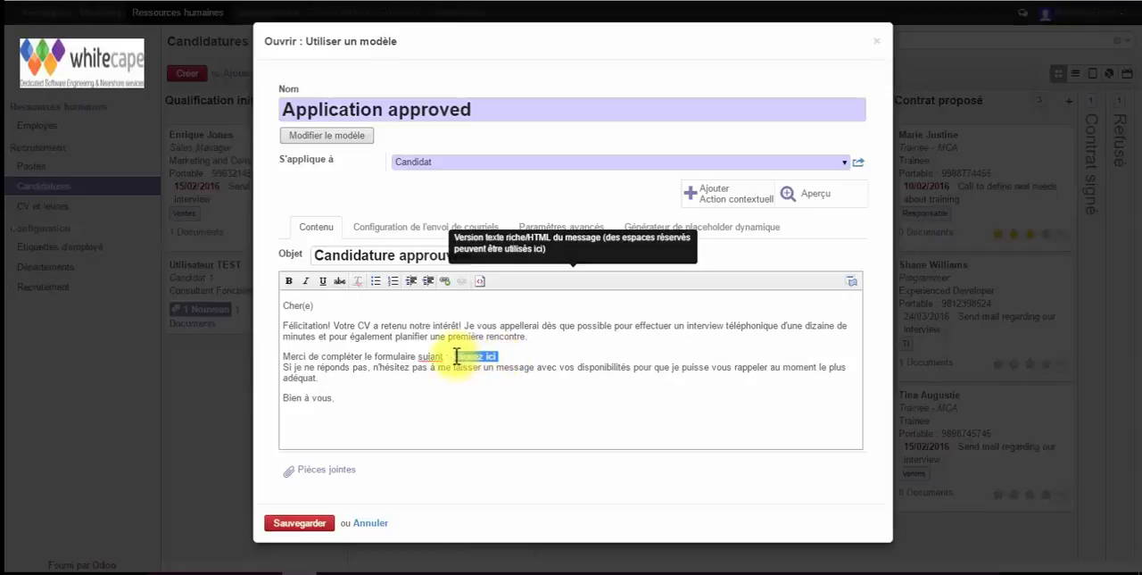
left_click(446, 281)
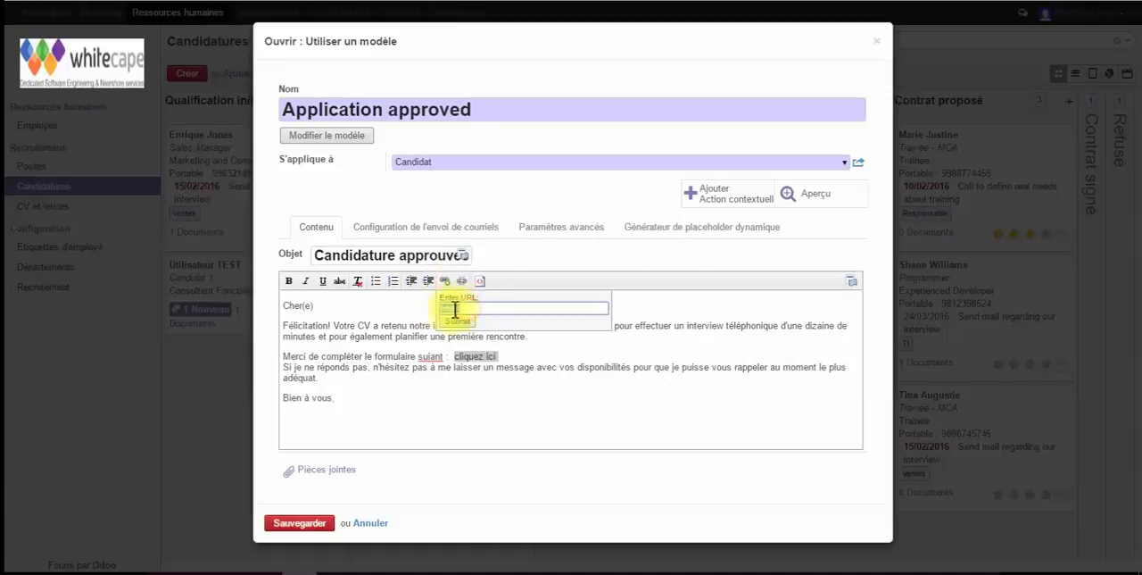
type("htt")
key("BackSpace")
key("BackSpace")
key("BackSpace")
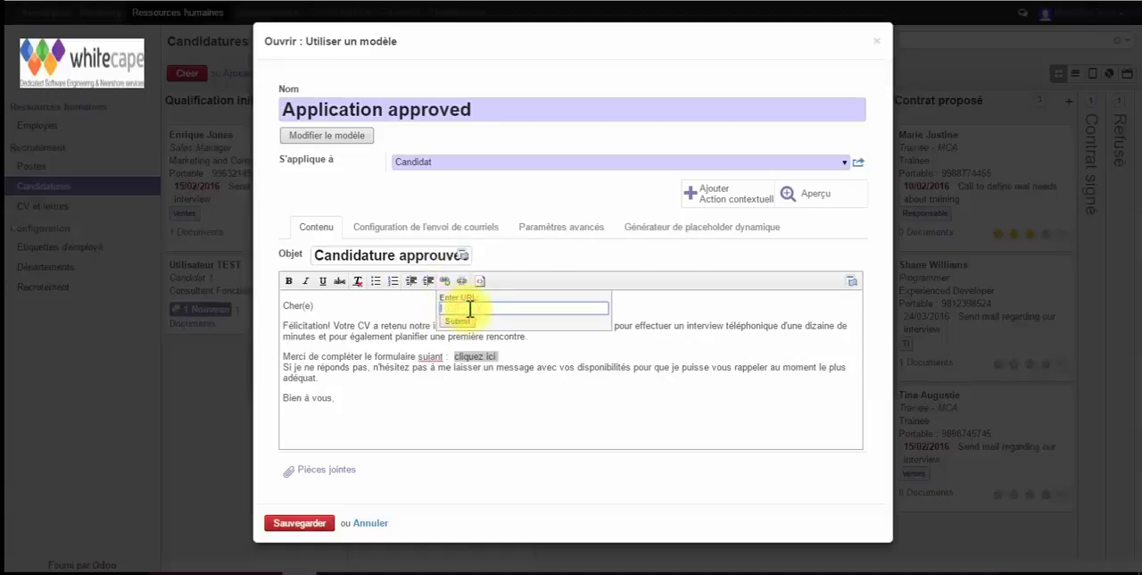
right_click(469, 308)
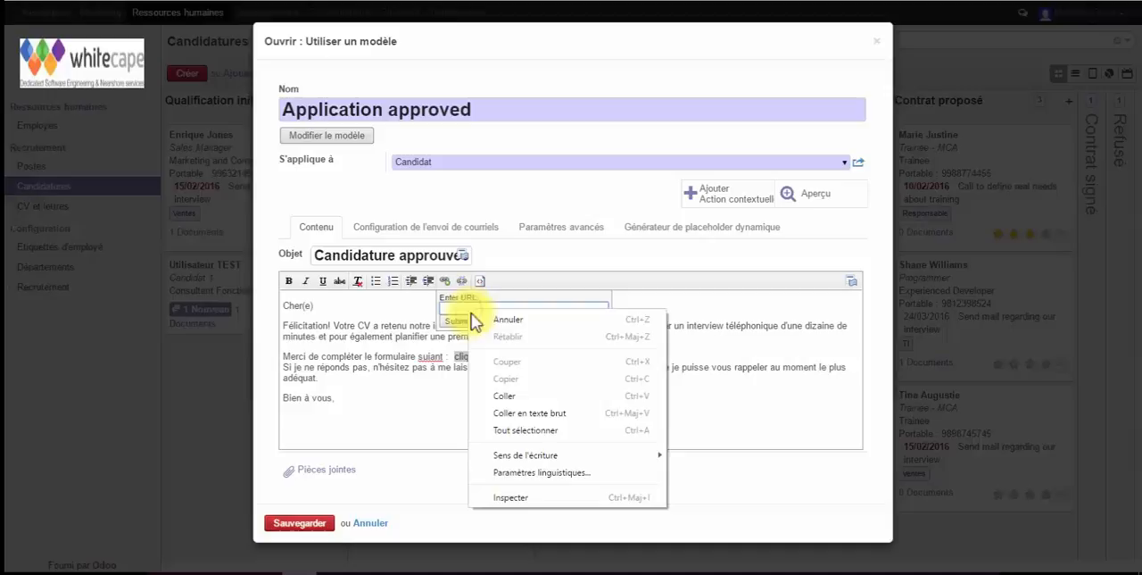
left_click(511, 396)
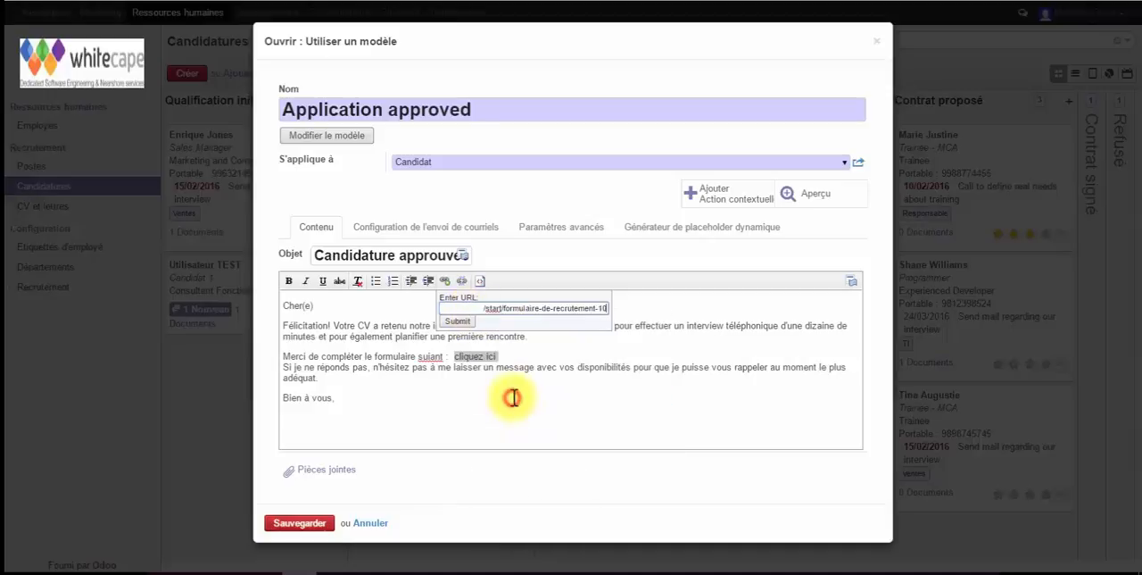
left_click(462, 321)
Add a blank line after the "cliquez ici" line, then save the email template and the Premier entretien stage
left_click(506, 356)
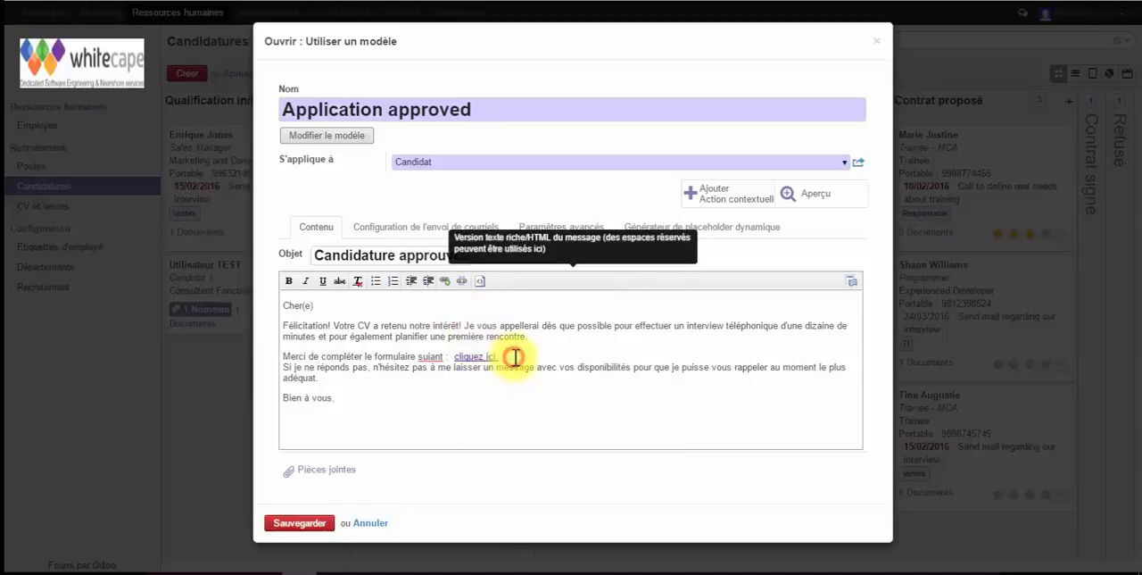
key("Return")
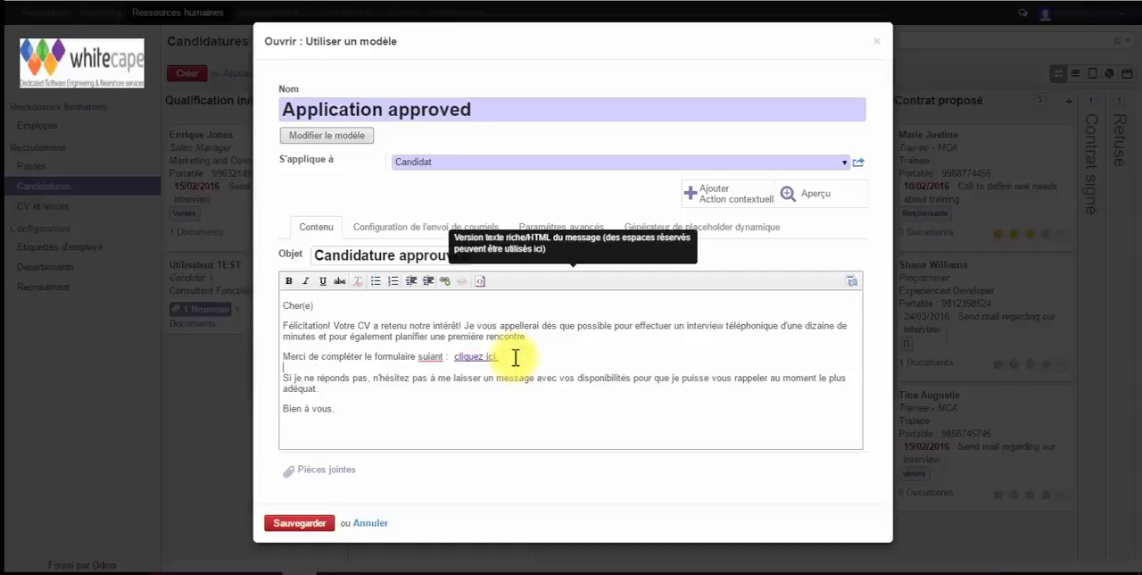
left_click(298, 524)
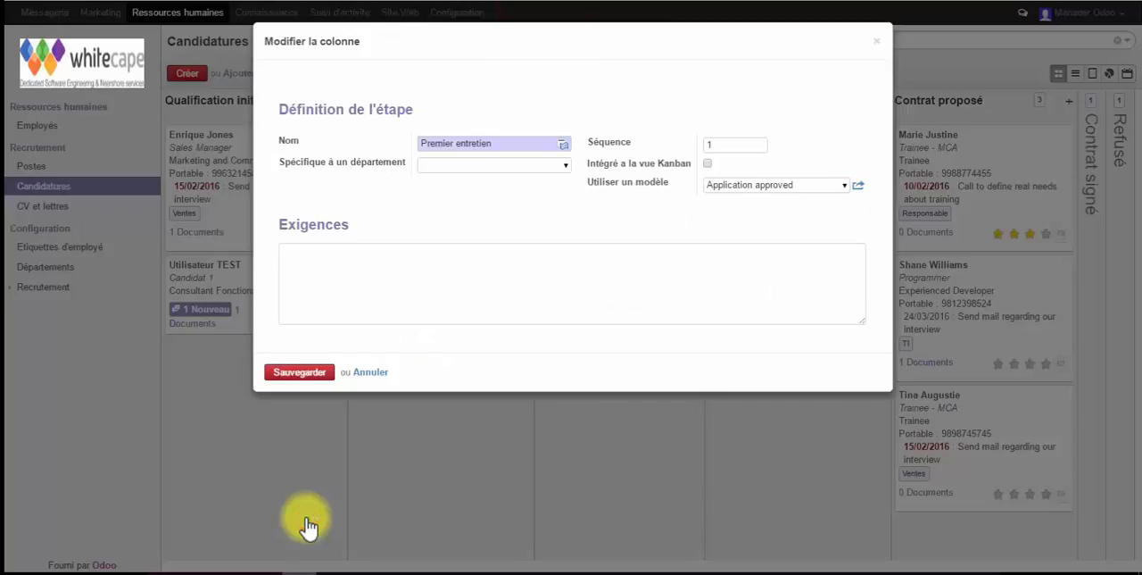
left_click(311, 375)
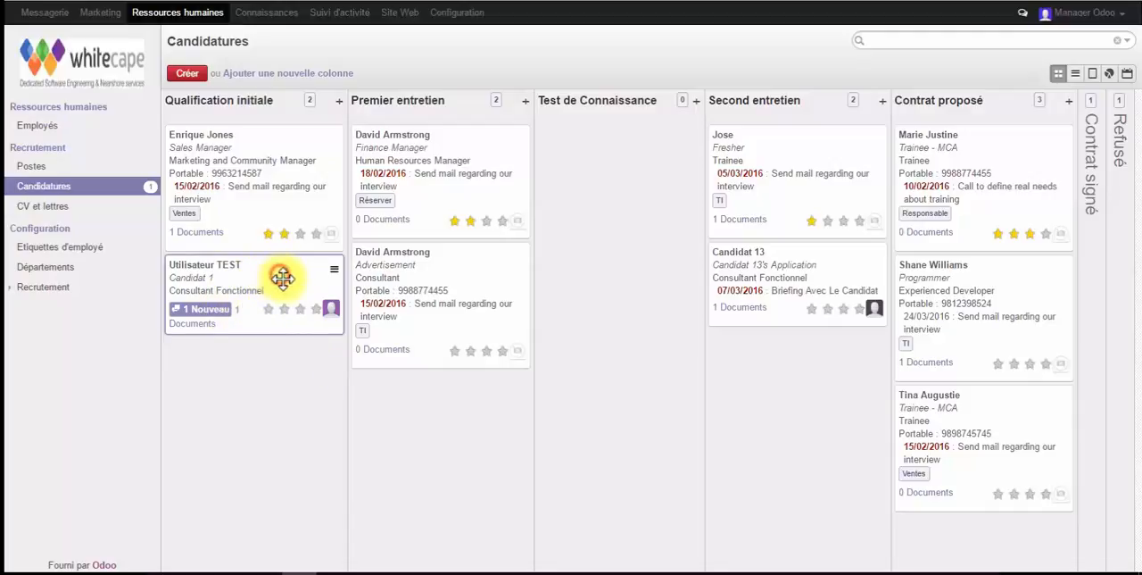
Move the Candidat 1 application to the Premier entretien stage and expand the Candidature approuvée message in its history
left_click_drag(278, 275, 465, 389)
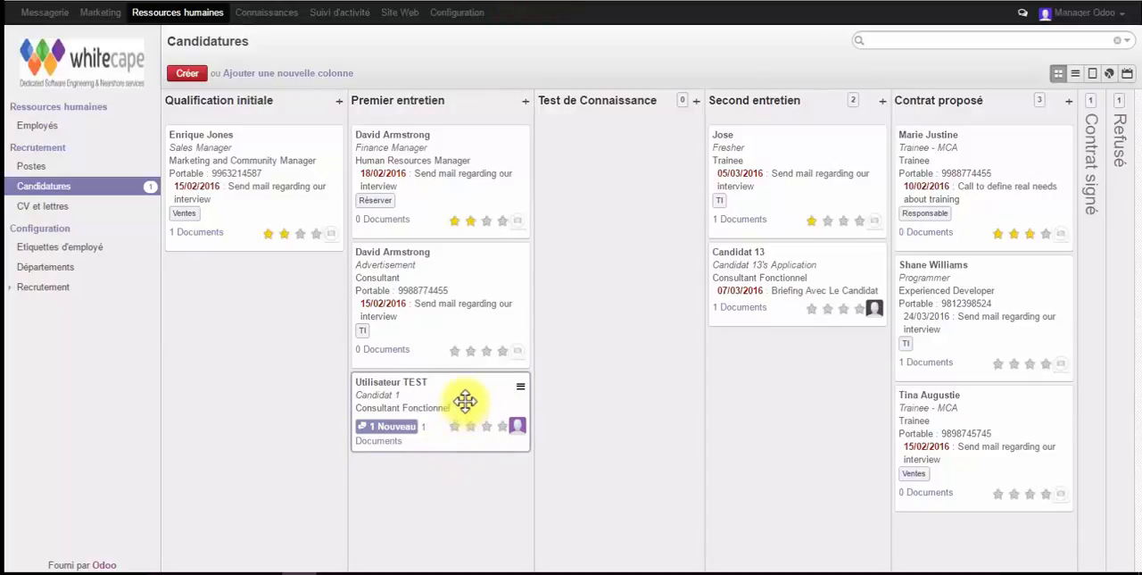
left_click(465, 401)
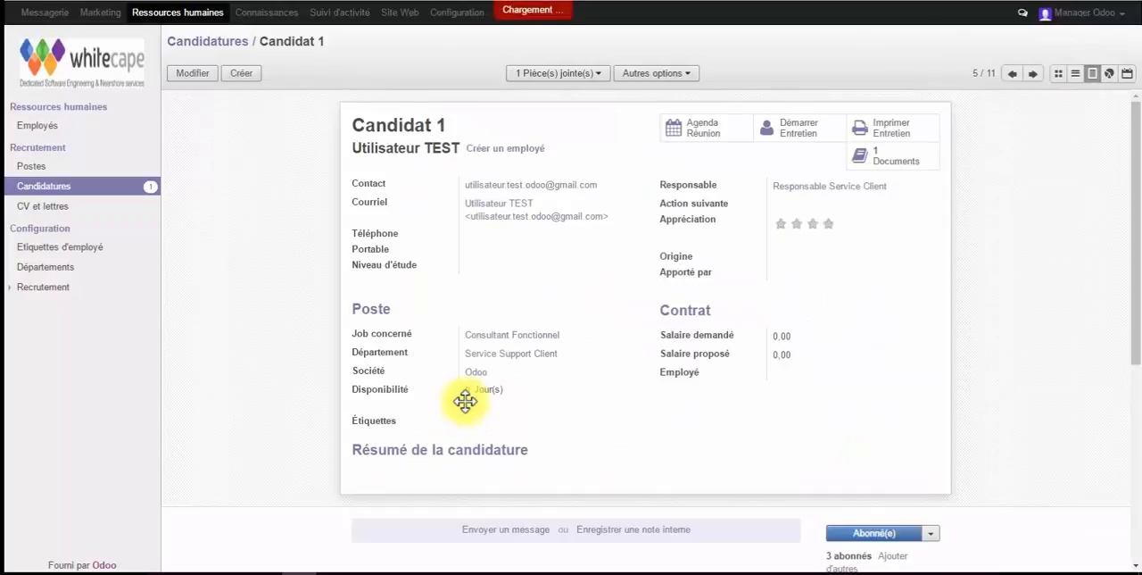
scroll(562, 419, "down", 5)
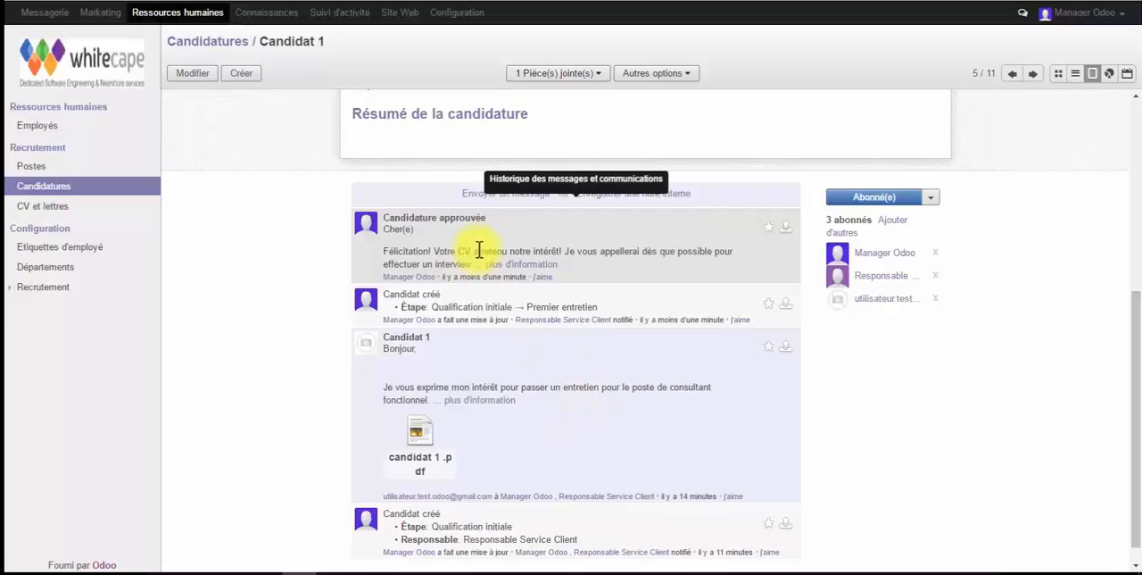
left_click(510, 265)
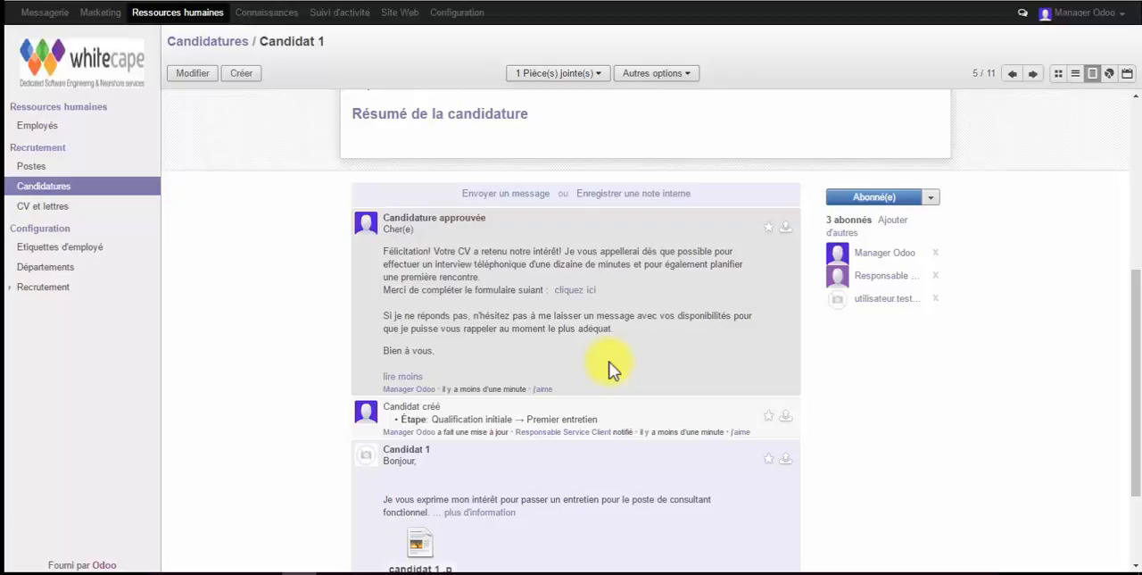
scroll(612, 370, "up", 5)
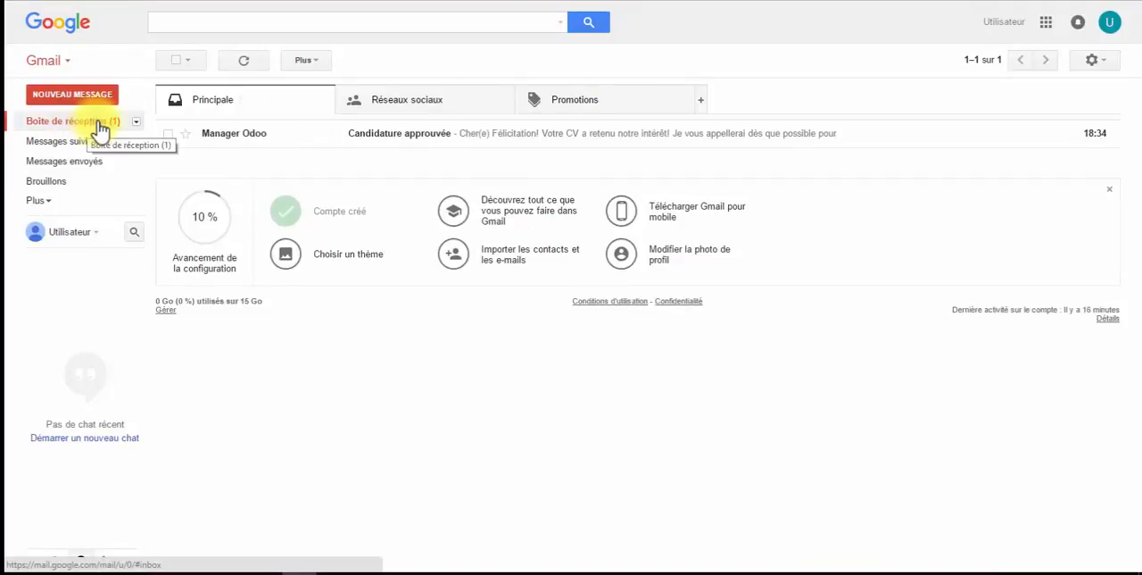
Switch to the candidate's Gmail inbox, open the form linked in the Candidature approuvée email and start the survey
mouse_move(229, 145)
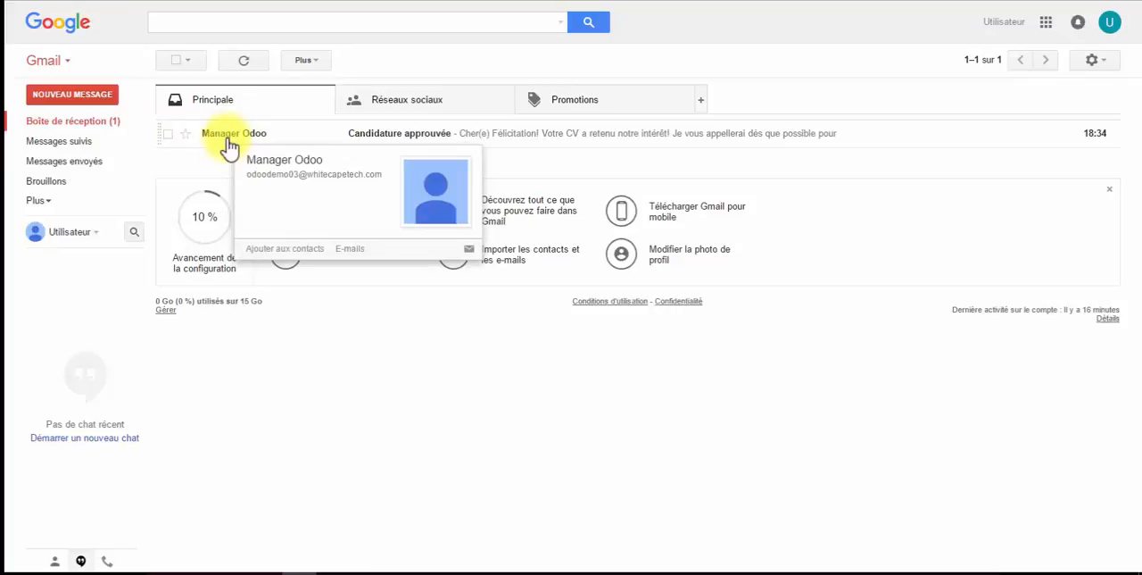
left_click(225, 139)
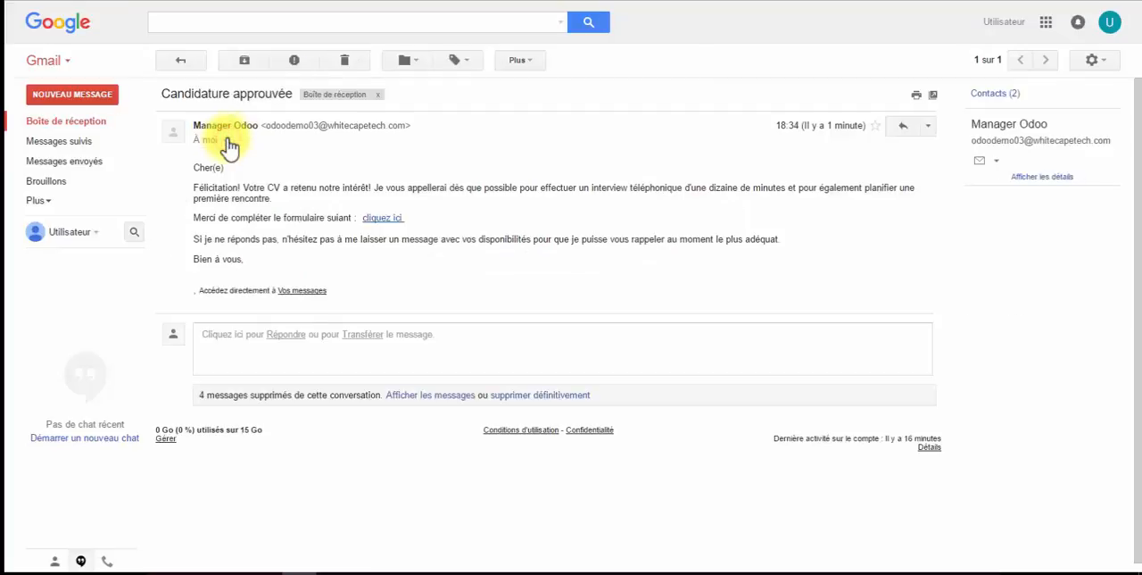
left_click(379, 223)
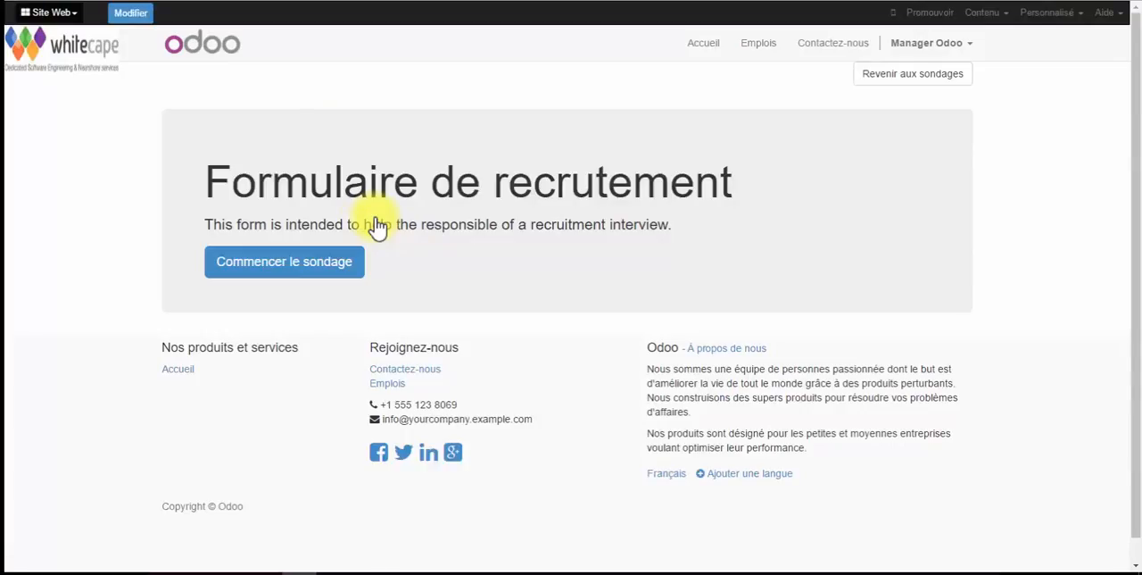
left_click(303, 270)
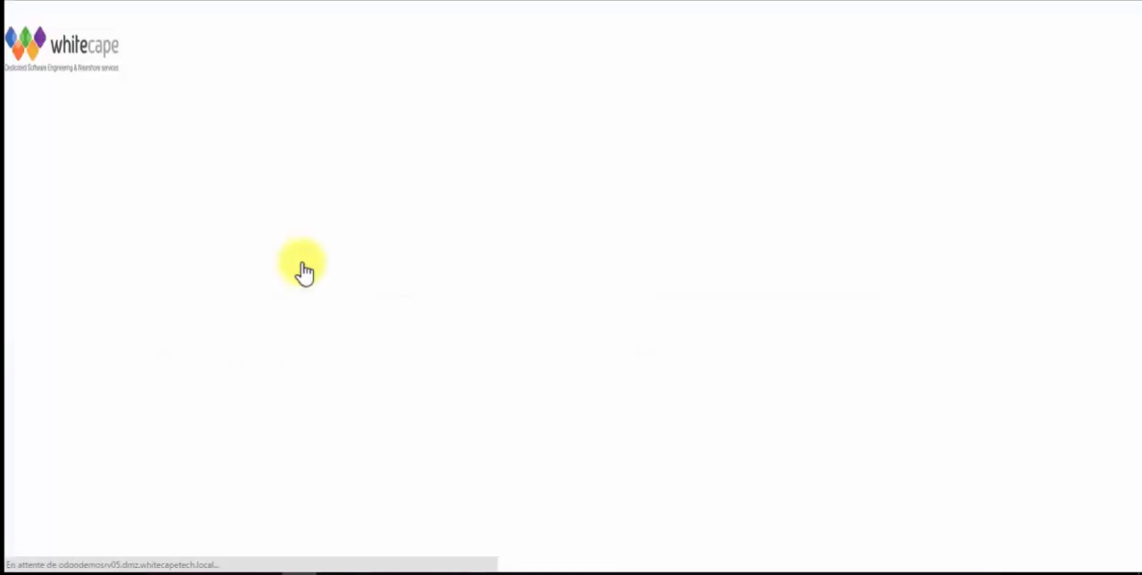
Answer ESPRIT for the university, Masculin for the sex and 21-30 for the age group, and try to continue without a name
left_click(318, 252)
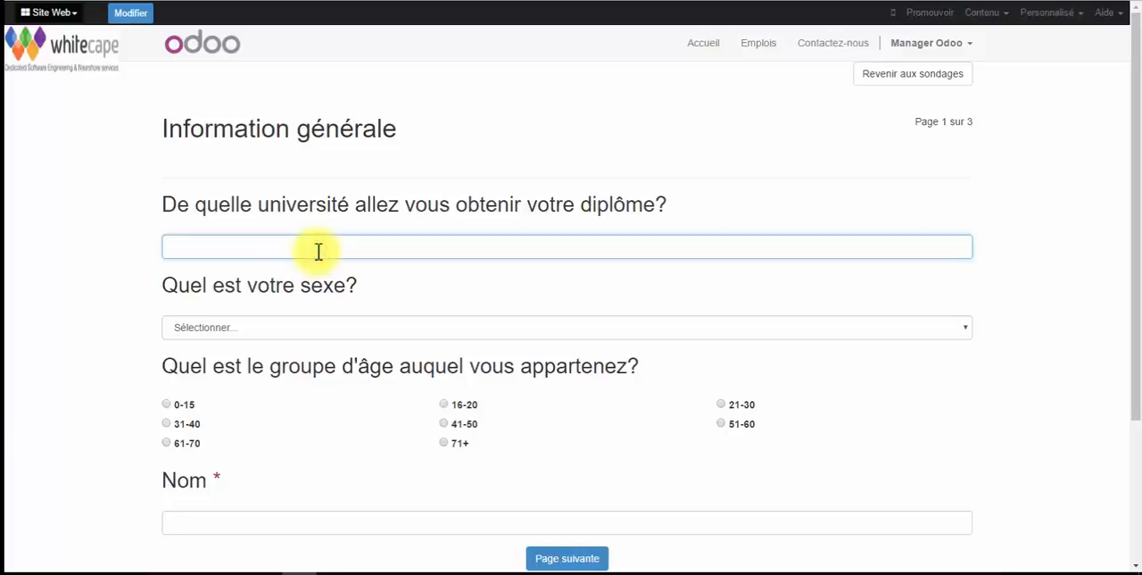
type("ESPRIT")
key("Tab")
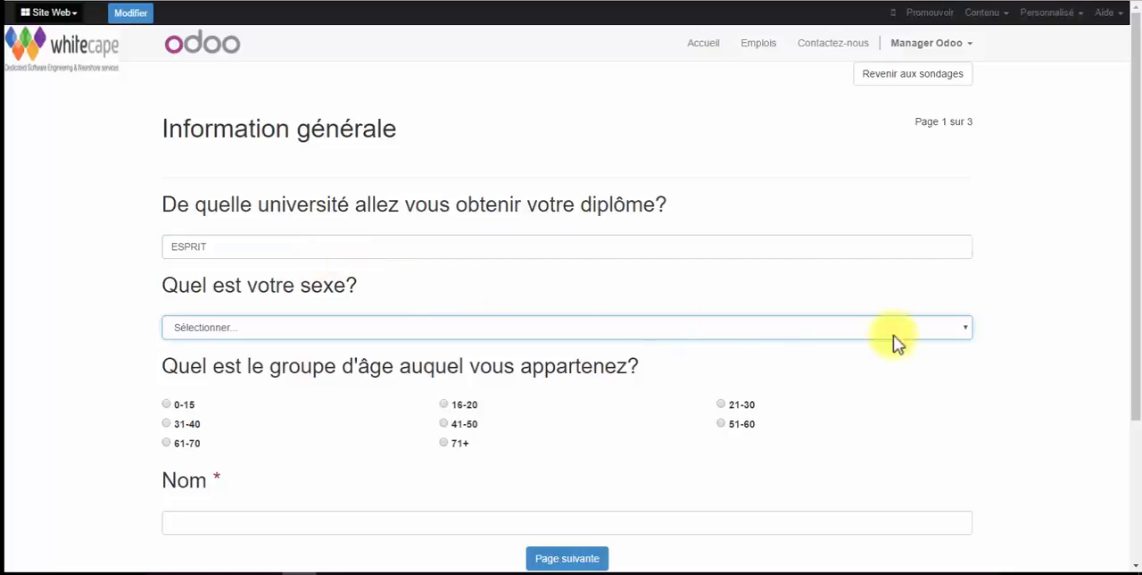
left_click(948, 336)
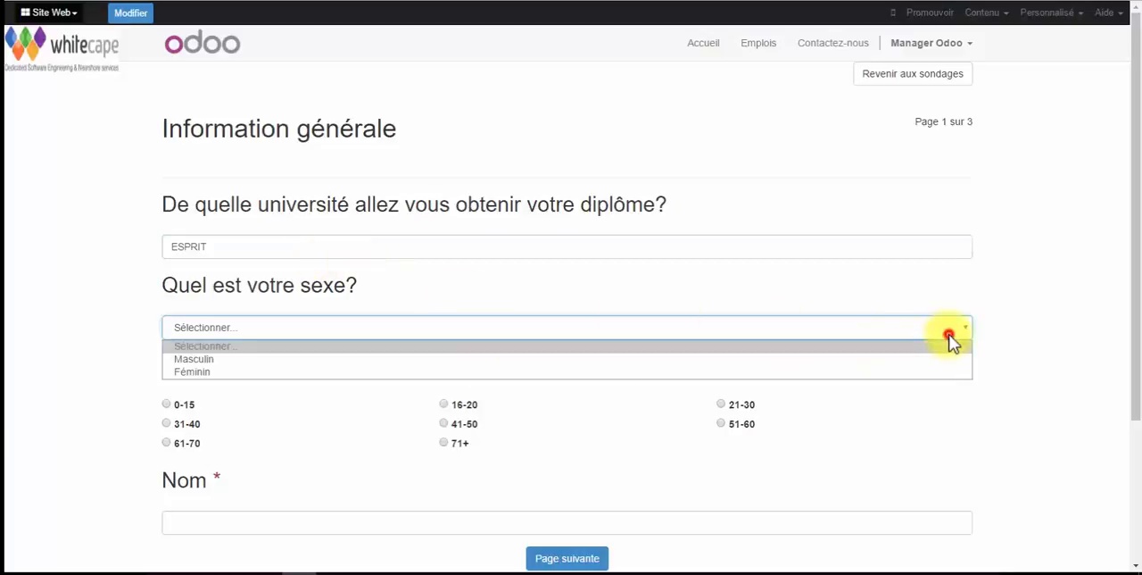
left_click(204, 358)
left_click(721, 404)
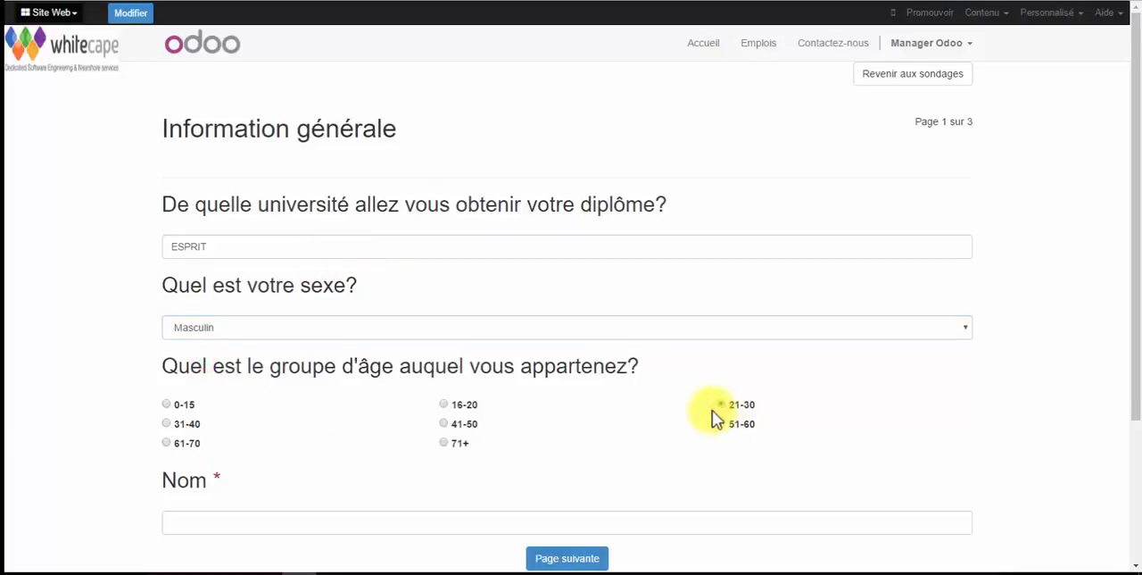
scroll(606, 402, "down", 3)
left_click(568, 364)
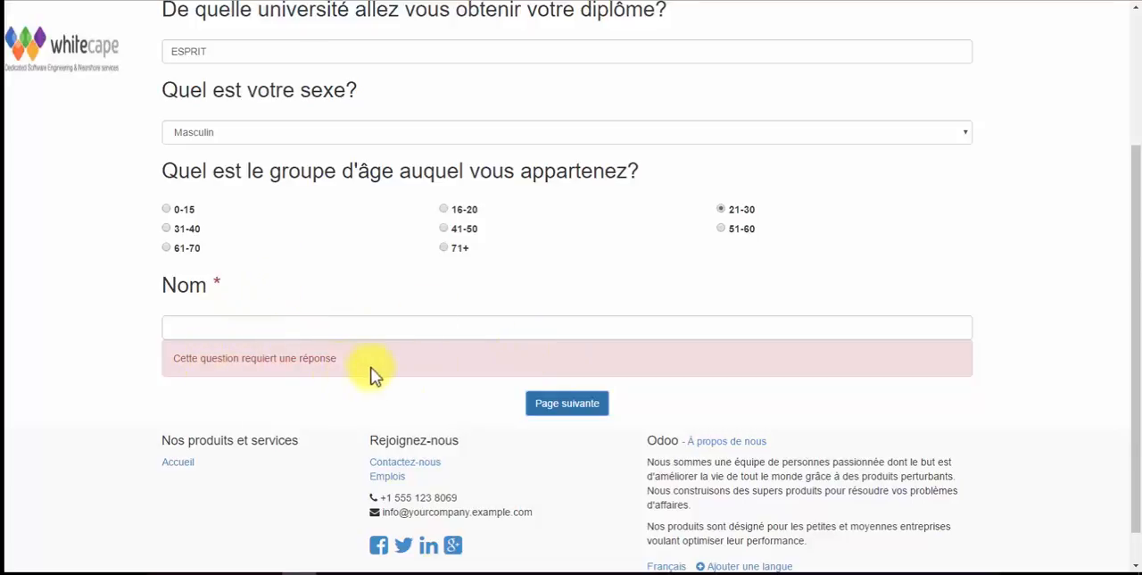
Enter "Candidat 1" as the answer to the required Nom question and continue to the second survey page
left_click(329, 330)
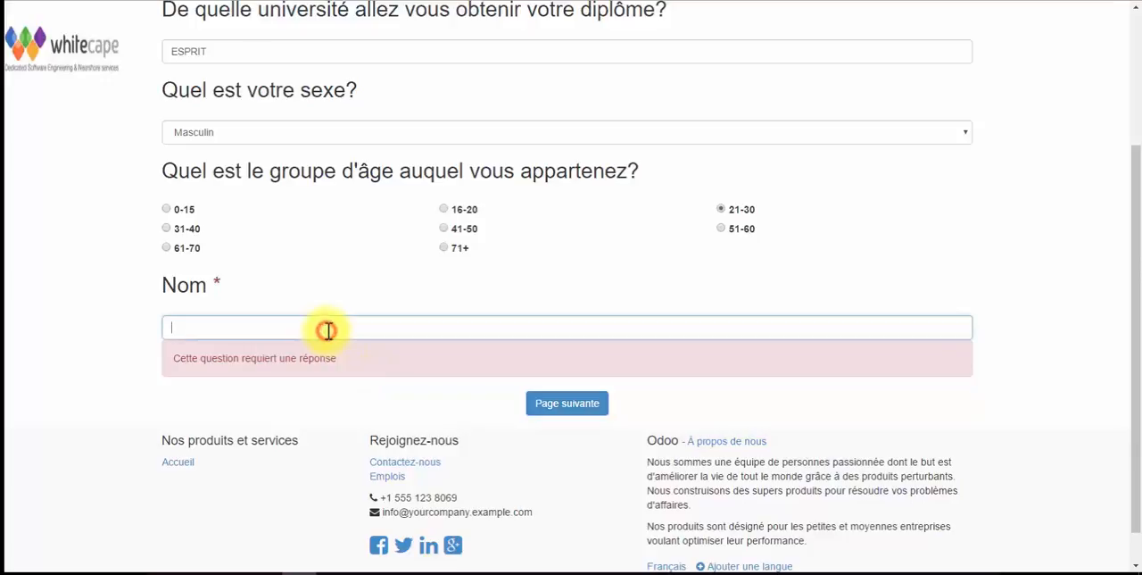
type("Candidat 1")
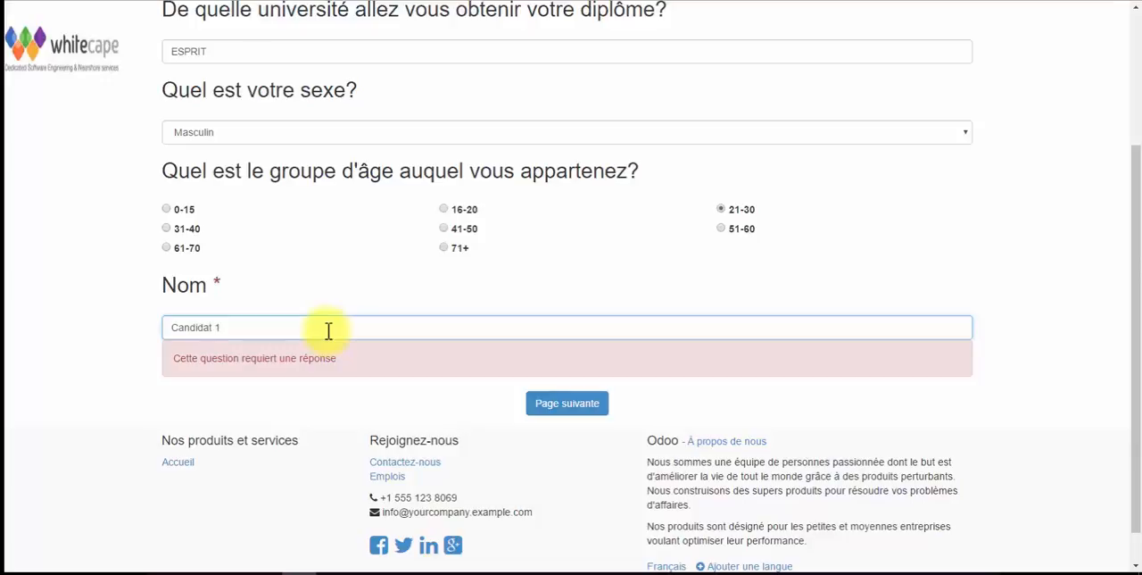
left_click(558, 406)
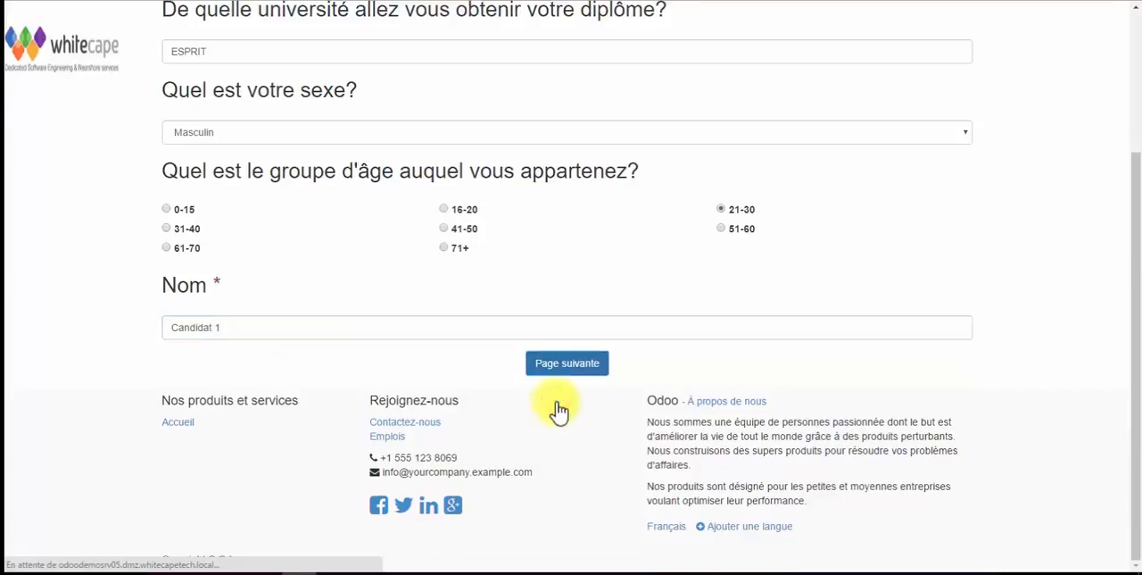
Answer the Connaissances question with "Excel Word"
left_click(443, 258)
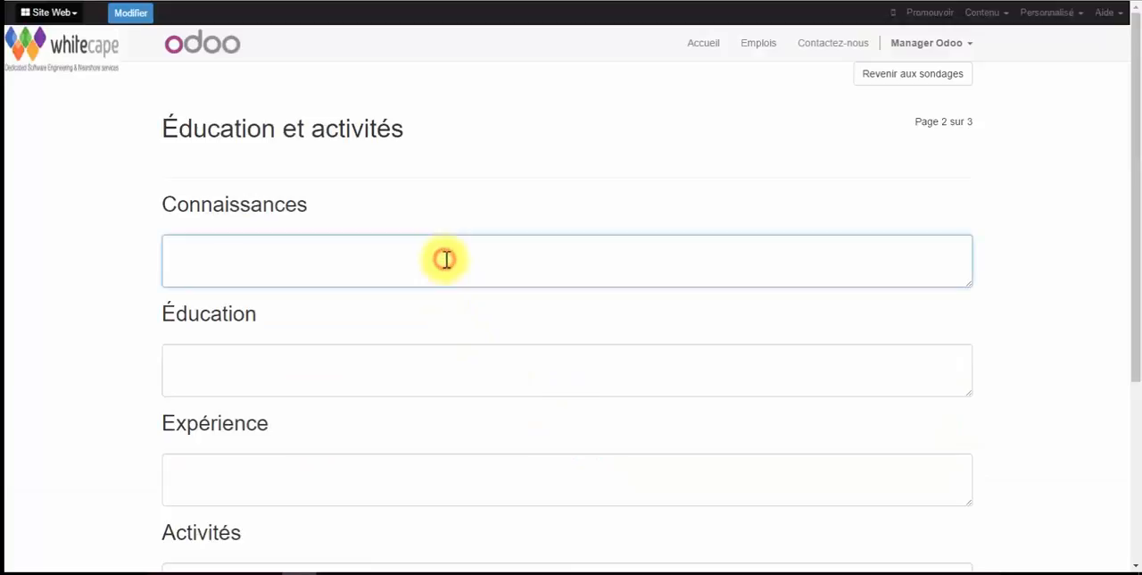
type("Excel Word")
key("Tab")
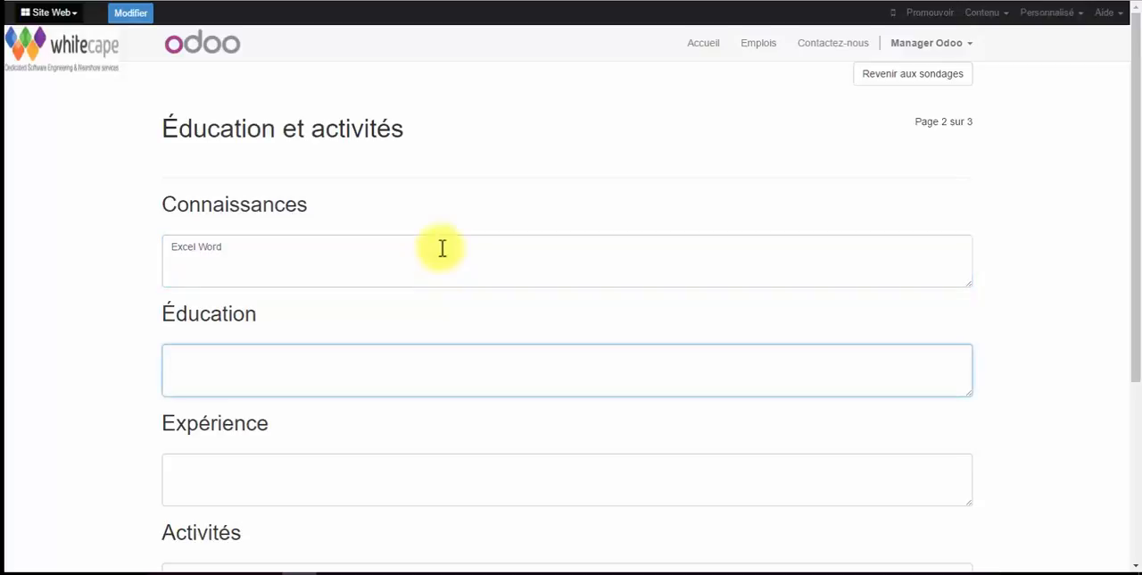
Answer the Expérience question with "2 ans d'expérience" and continue to the third survey page
scroll(441, 249, "down", 3)
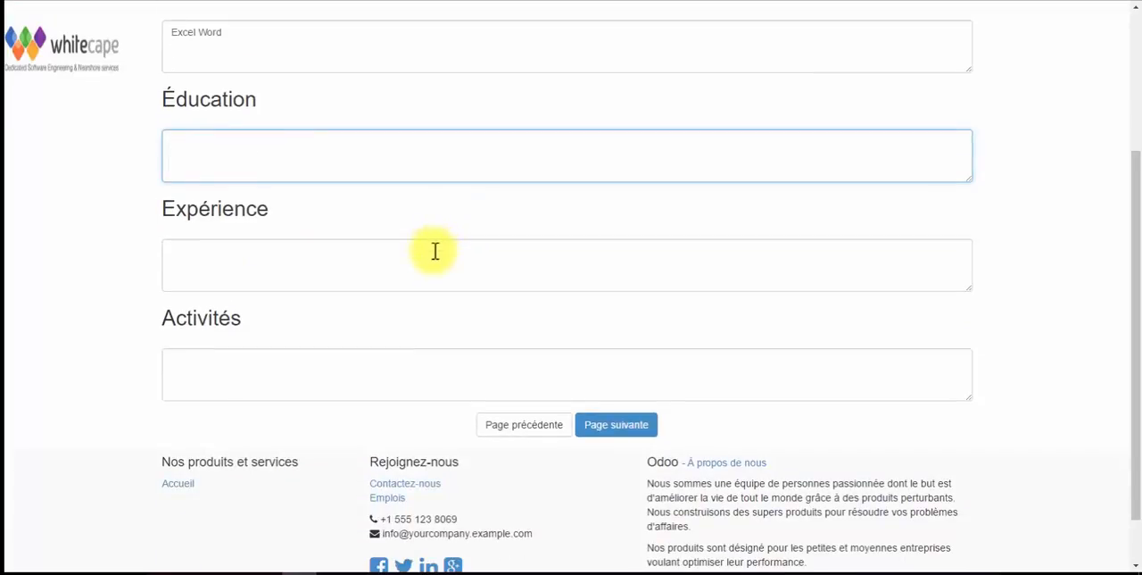
left_click(433, 250)
type("2 ans")
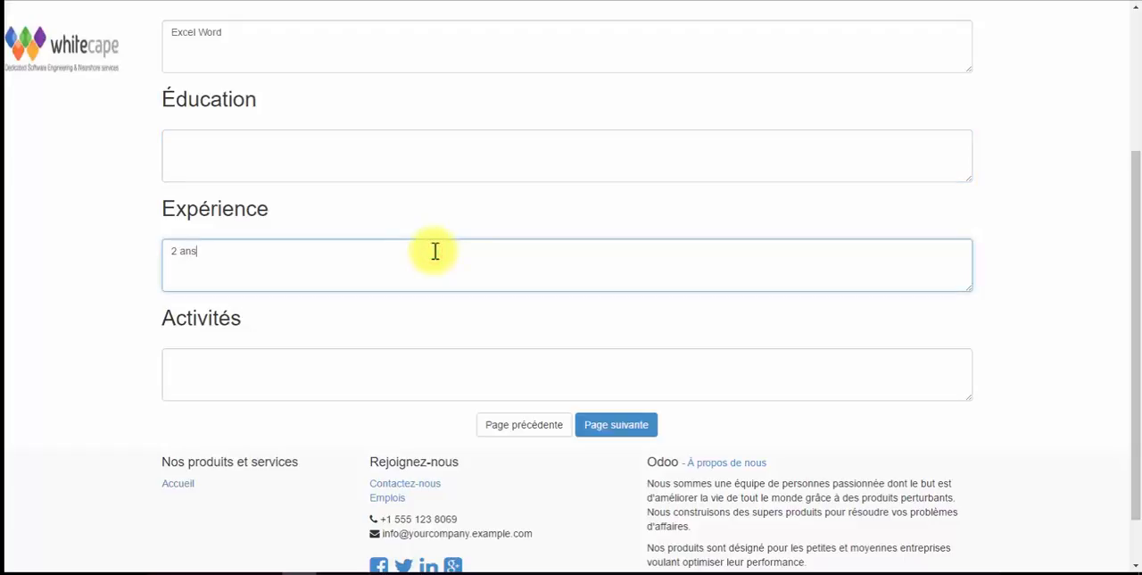
type(" d'expérience")
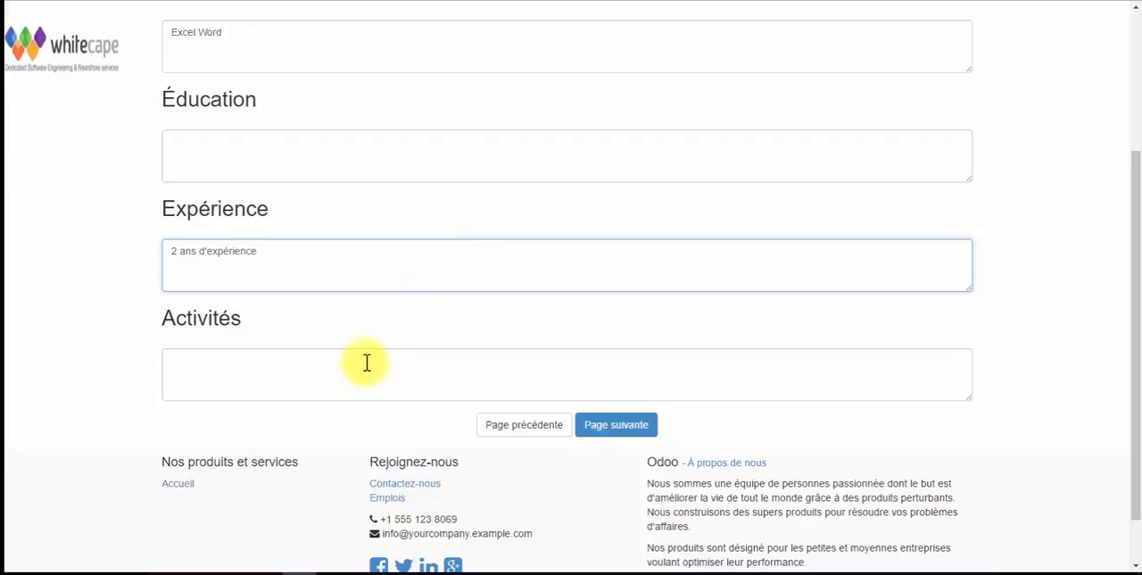
left_click(633, 426)
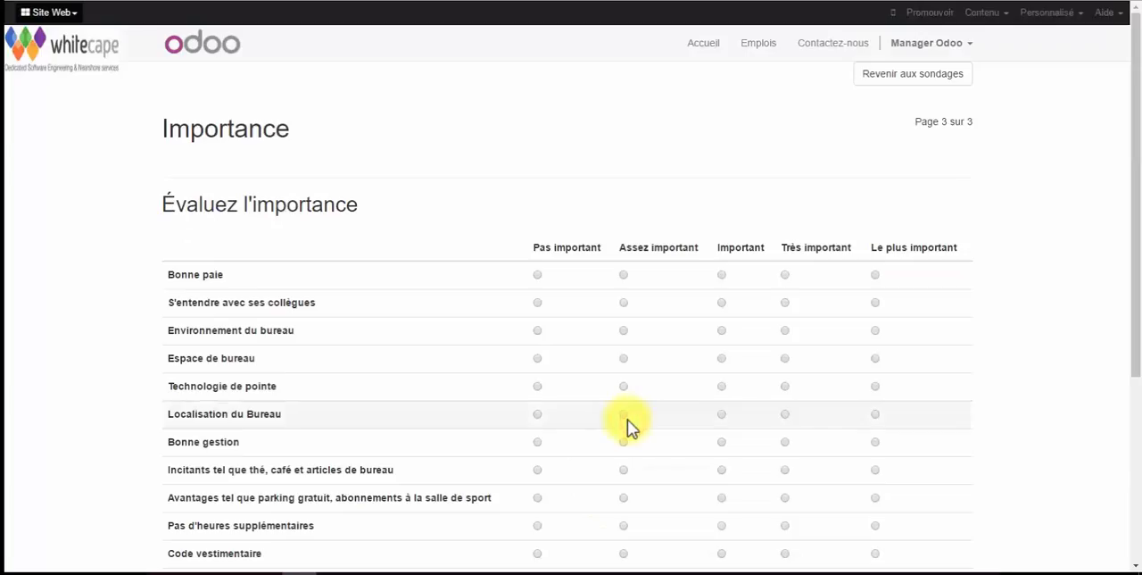
Rate S'entendre avec ses collègues as Pas important, Localisation du Bureau as Important and Code vestimentaire as Assez important, and submit the survey
left_click(537, 303)
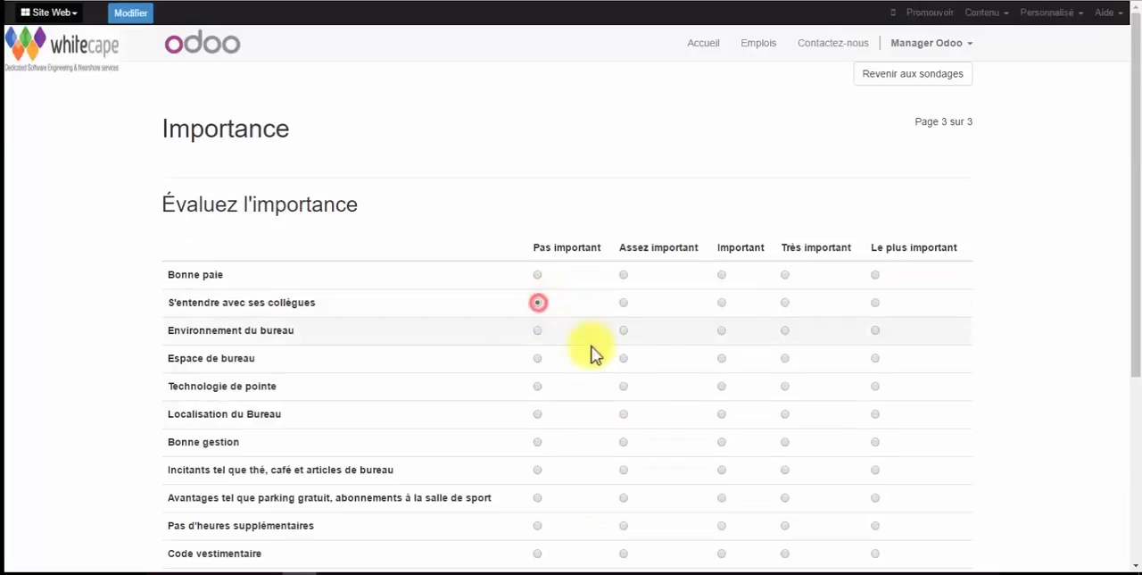
left_click(722, 413)
scroll(728, 417, "down", 4)
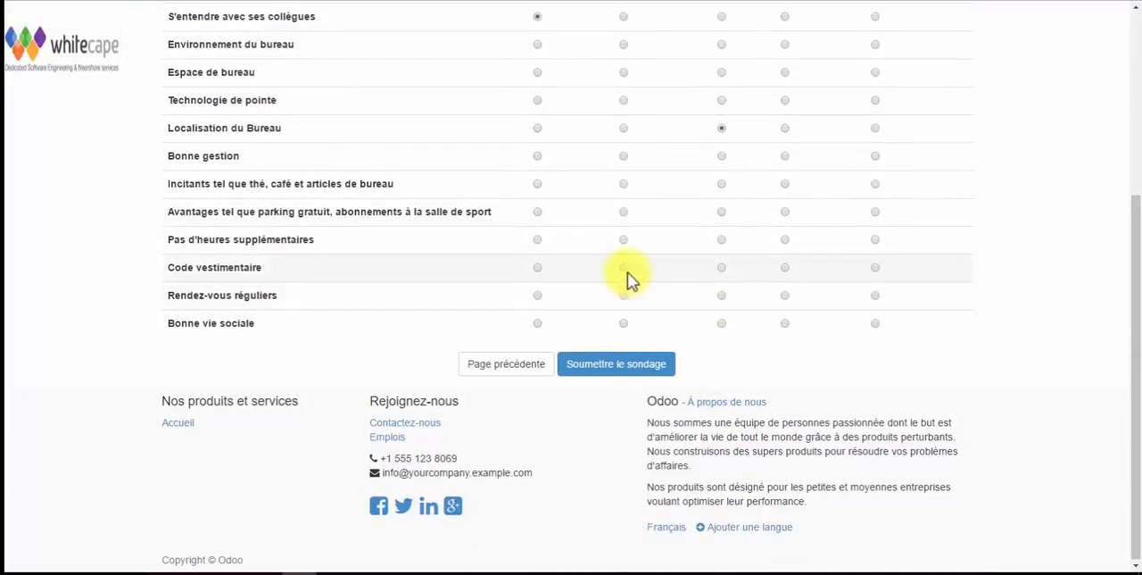
left_click(623, 267)
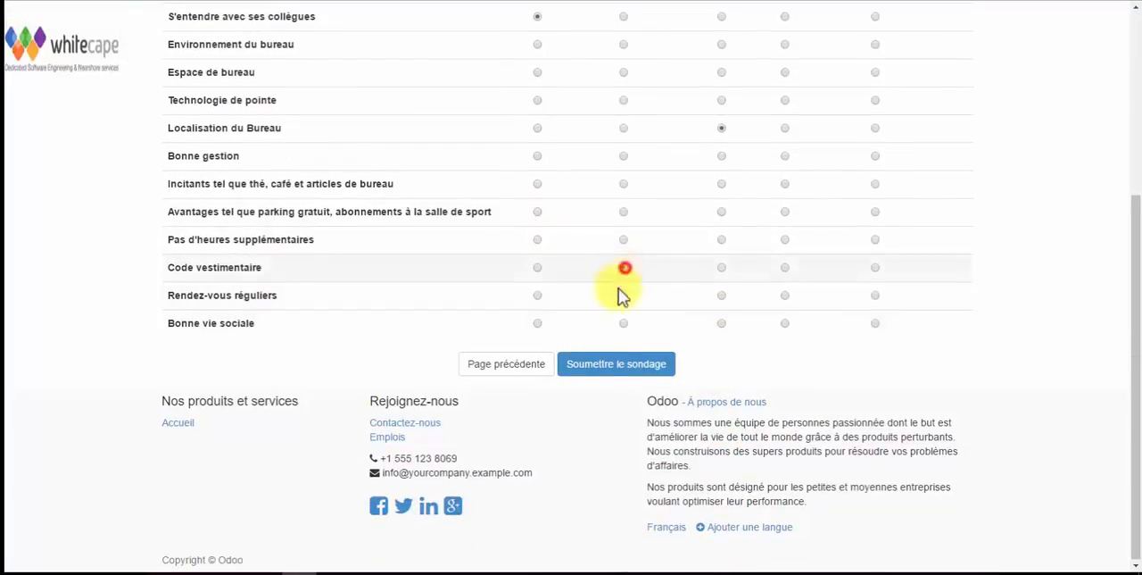
left_click(600, 376)
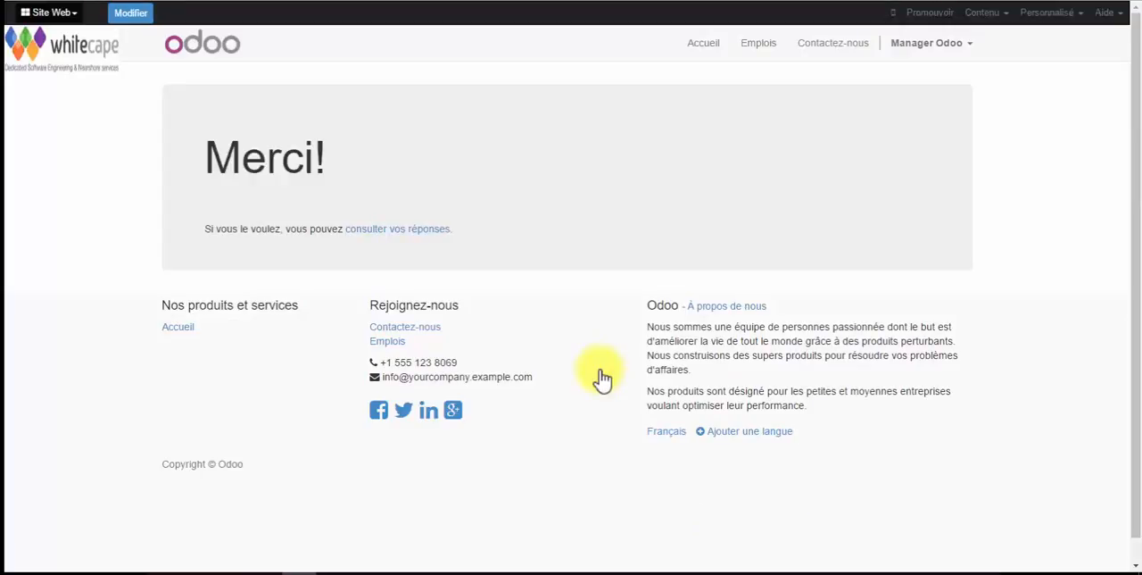
Review the submitted answers of the Formulaire de recrutement from the general information through the importance ratings
left_click(388, 231)
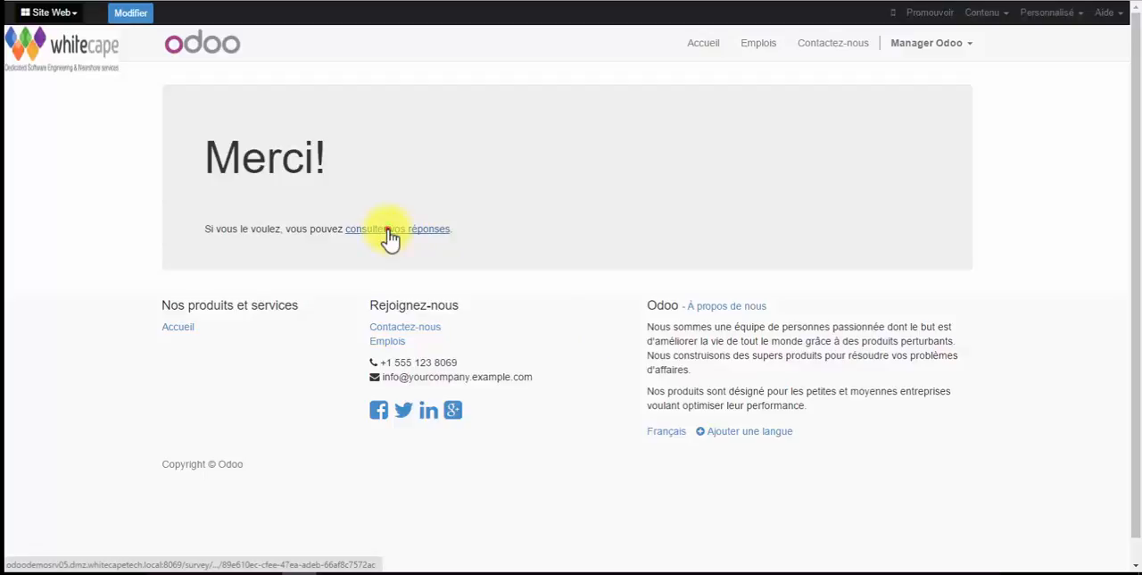
scroll(586, 348, "down", 1)
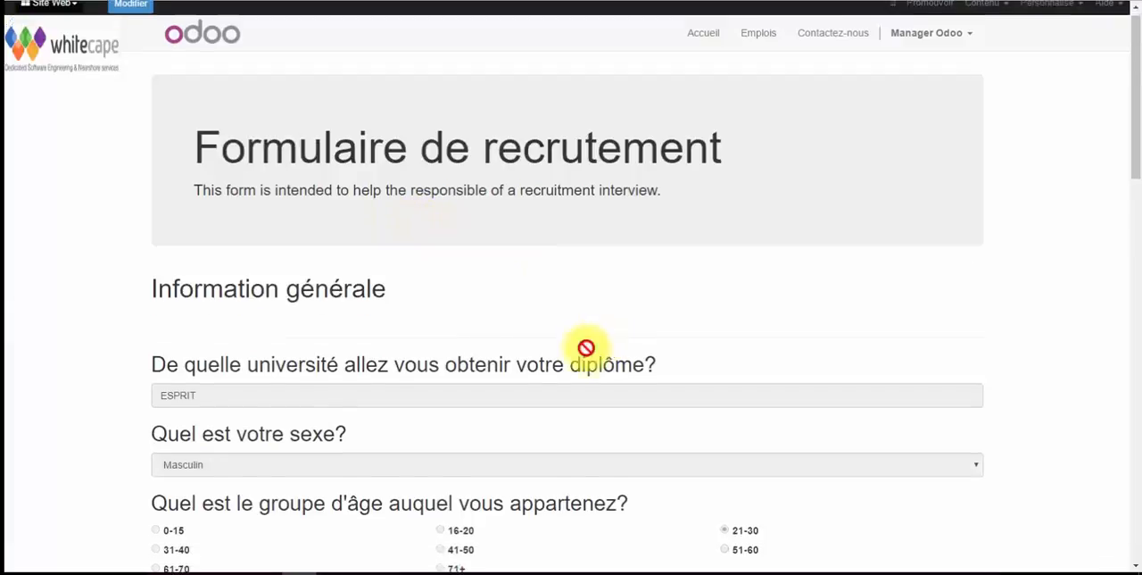
scroll(586, 348, "down", 15)
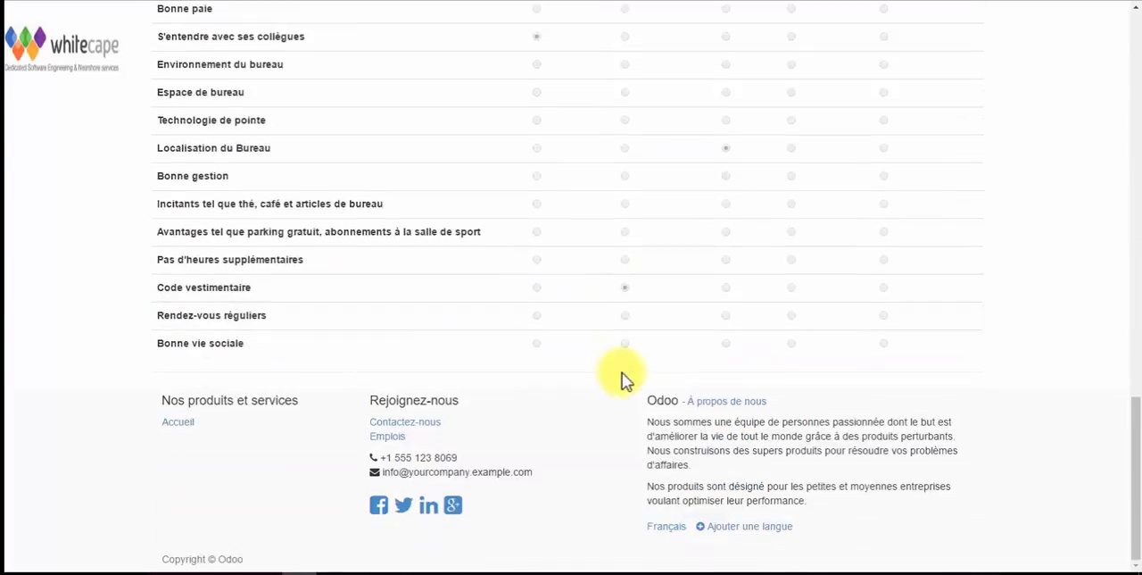
scroll(625, 378, "up", 2)
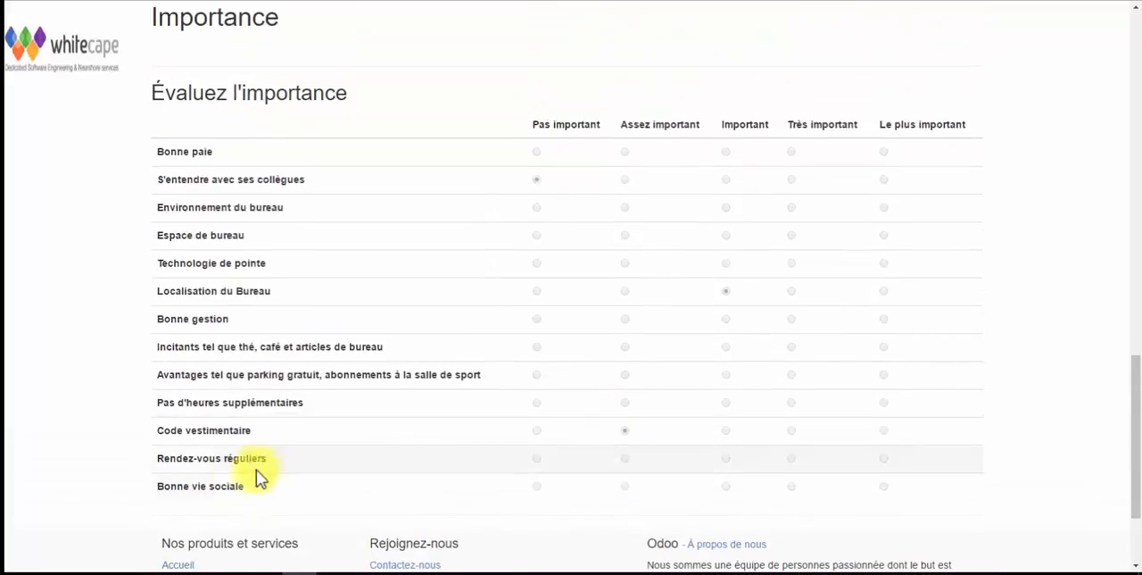
scroll(339, 454, "up", 12)
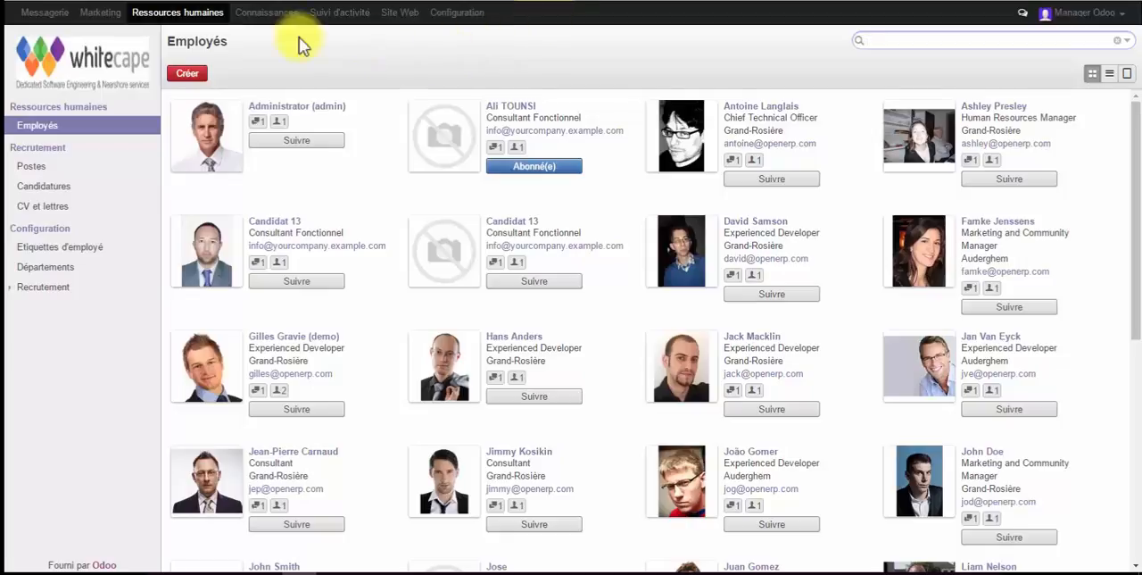
Go to the Marketing surveys and unfold the Permanent column
left_click(109, 15)
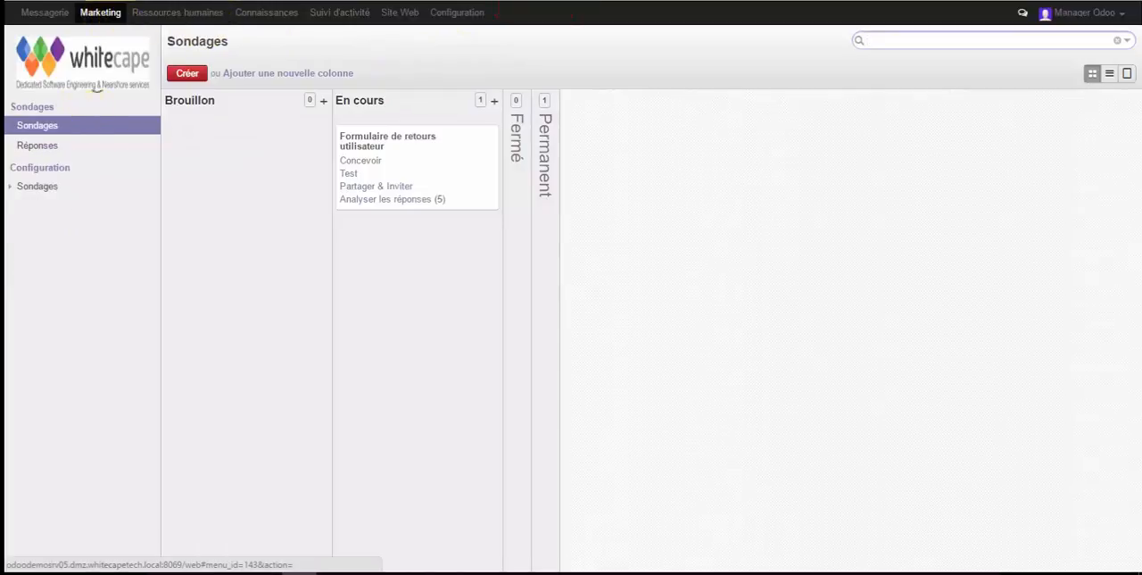
left_click(40, 189)
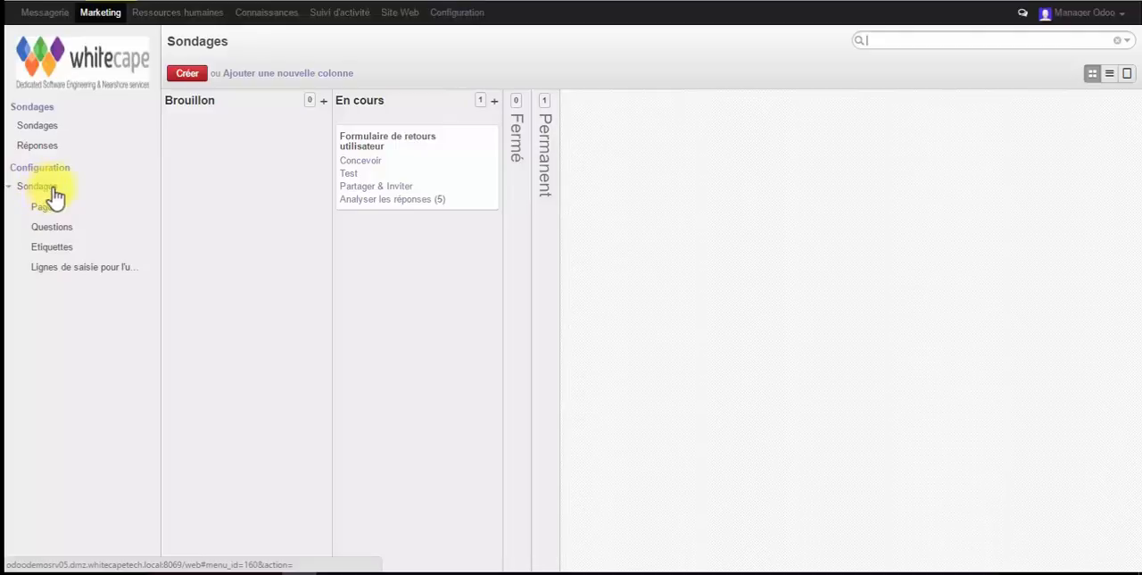
left_click(545, 102)
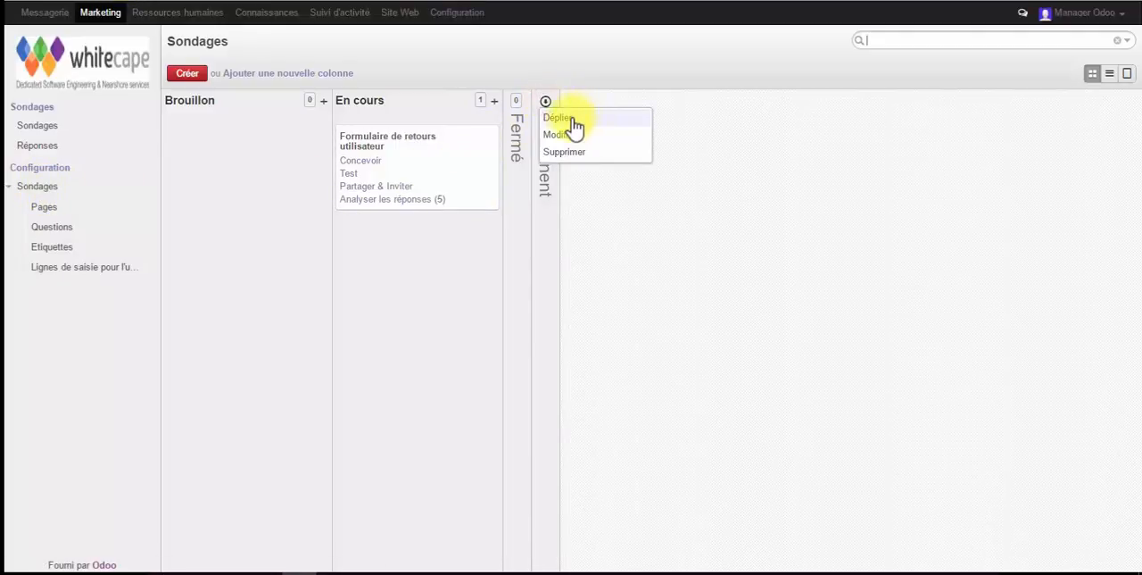
left_click(560, 117)
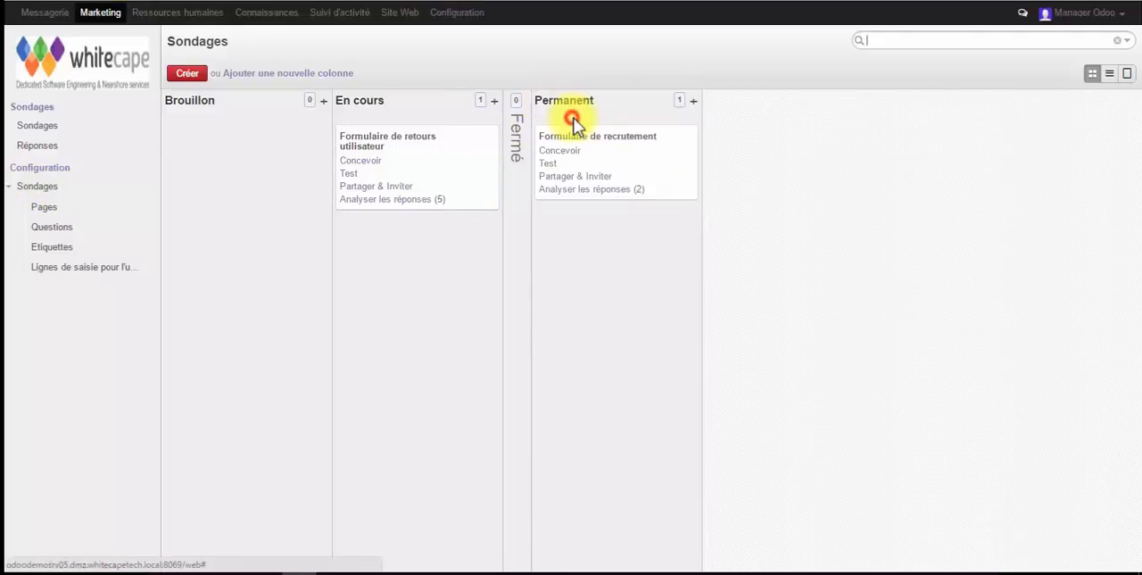
Open the response analysis of the Formulaire de recrutement and examine the answers and charts for each question
left_click(587, 190)
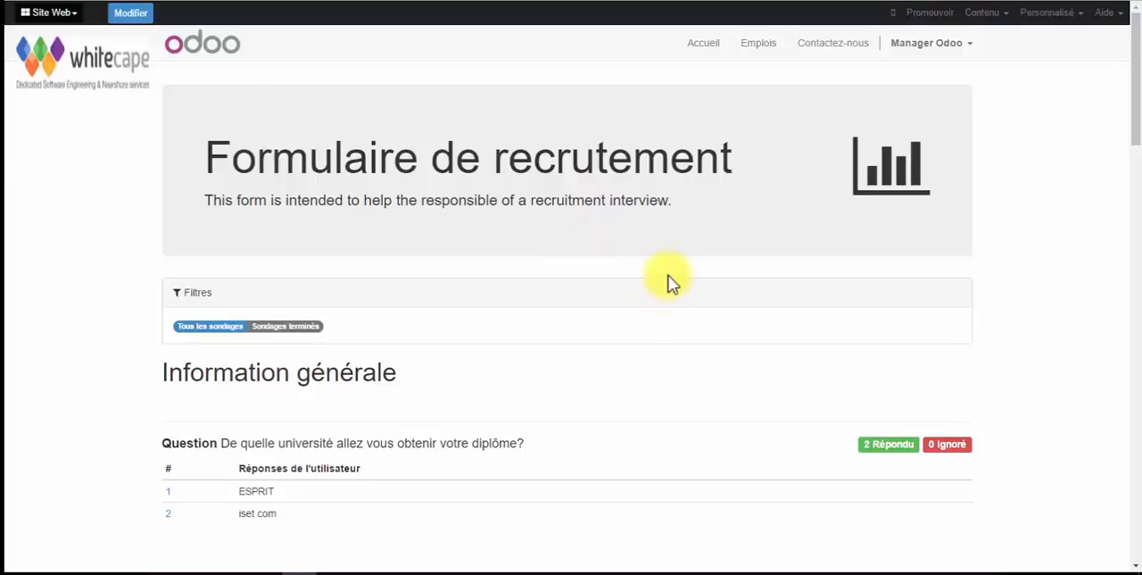
scroll(671, 282, "down", 5)
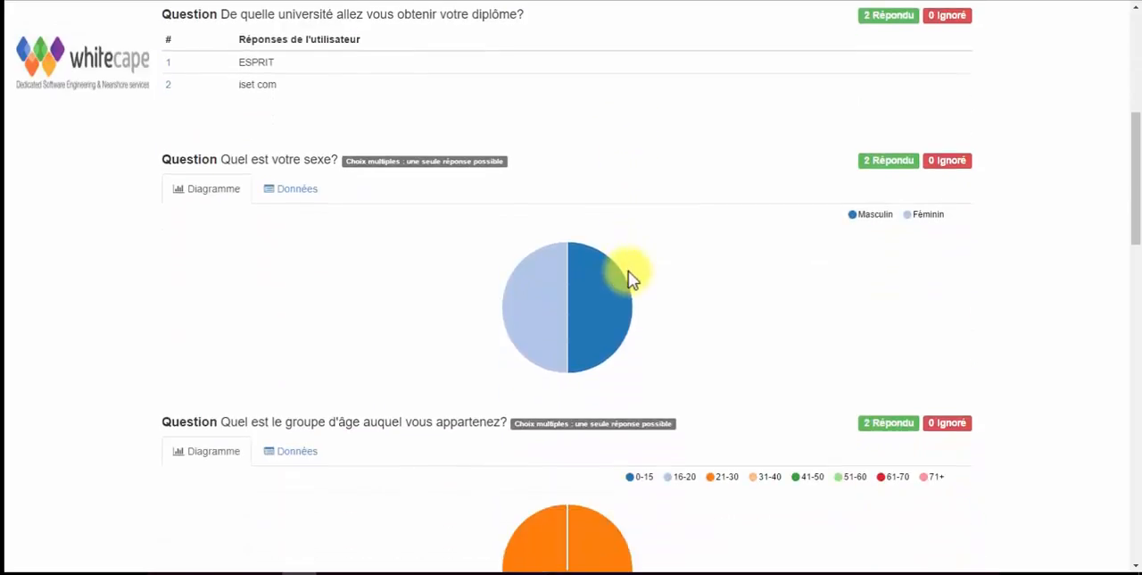
scroll(629, 279, "down", 2)
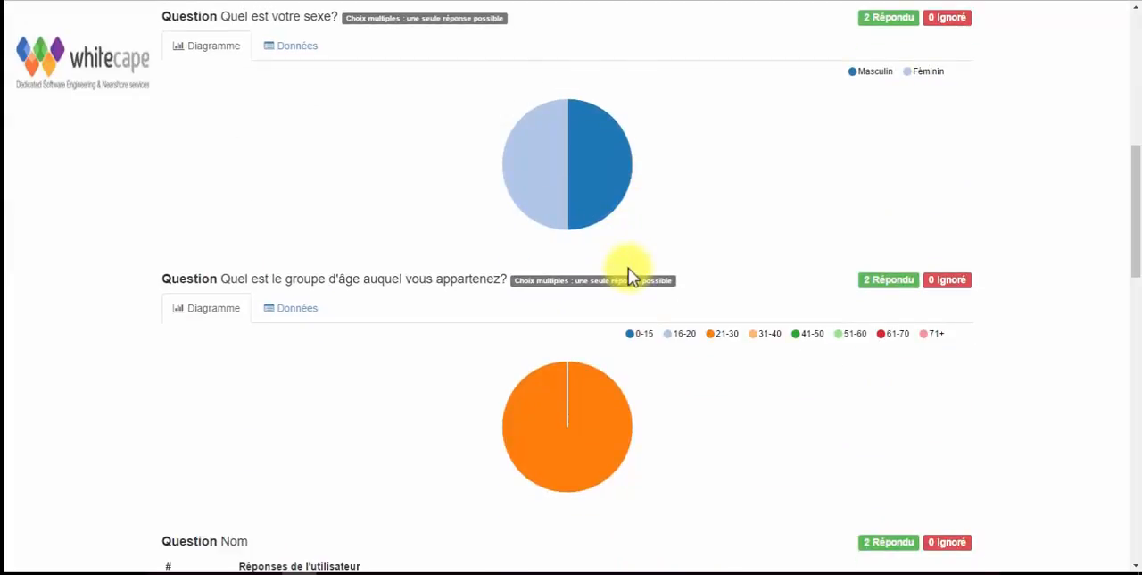
scroll(628, 267, "down", 7)
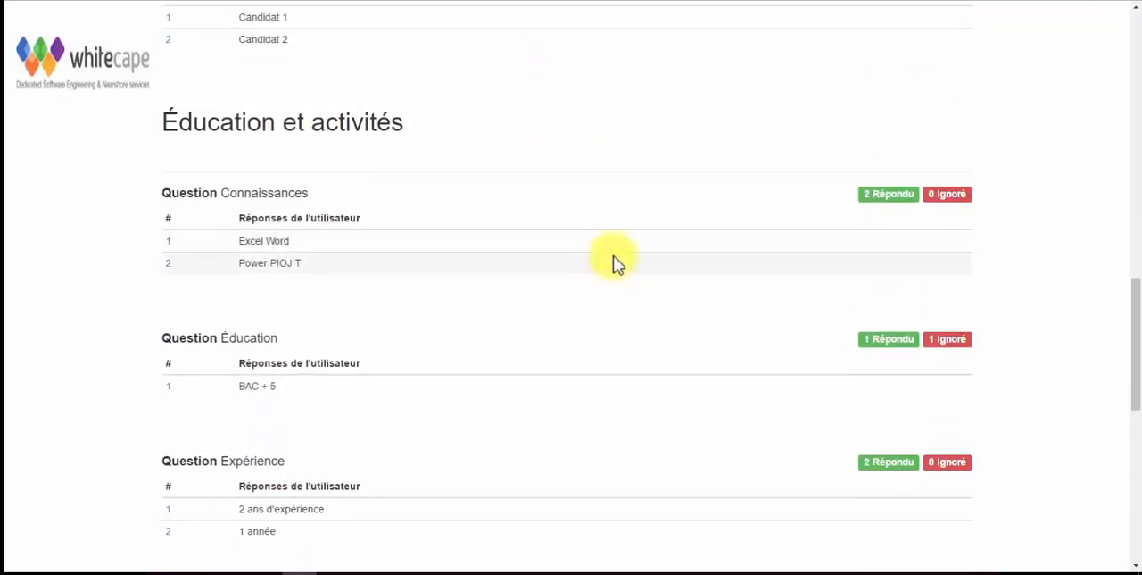
scroll(614, 261, "down", 4)
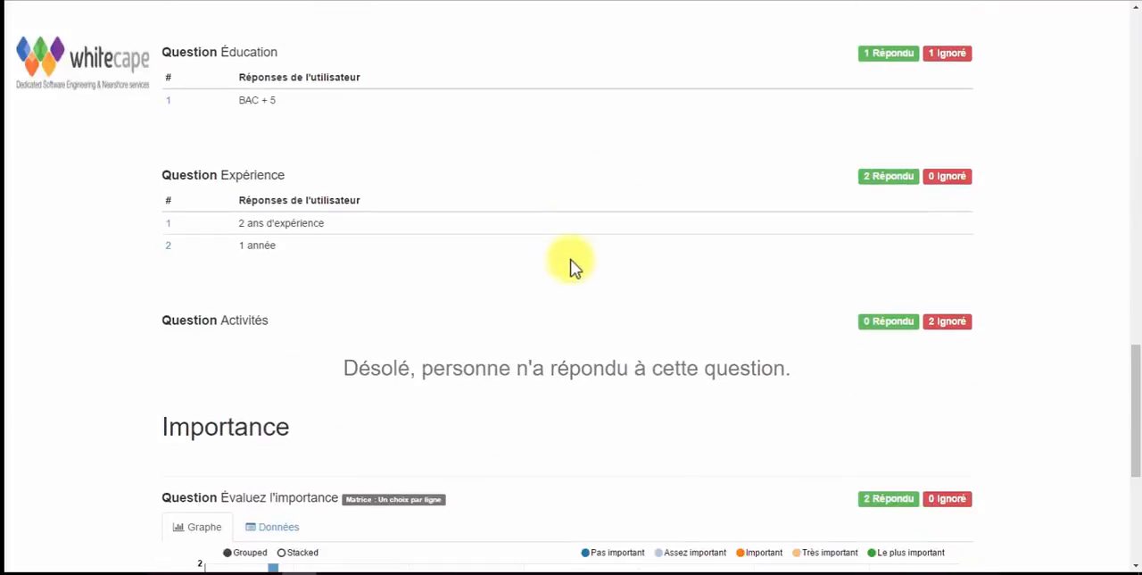